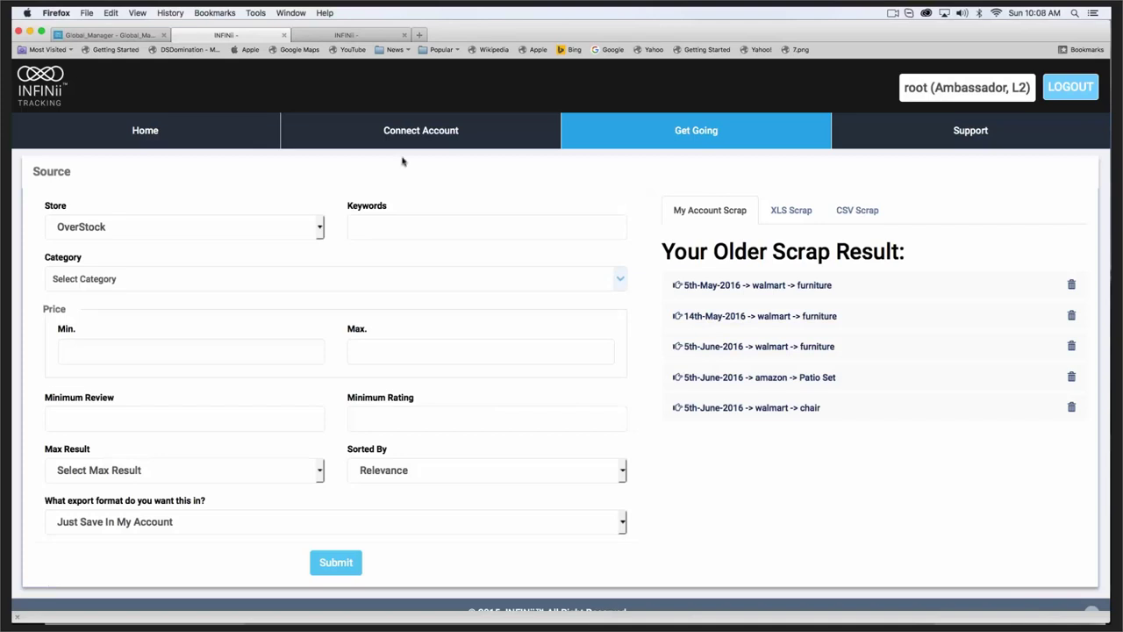
Step: Open the Home page to check the eBay, Bonanza and Amazon account connections
mouse_move(306, 90)
mouse_move(700, 139)
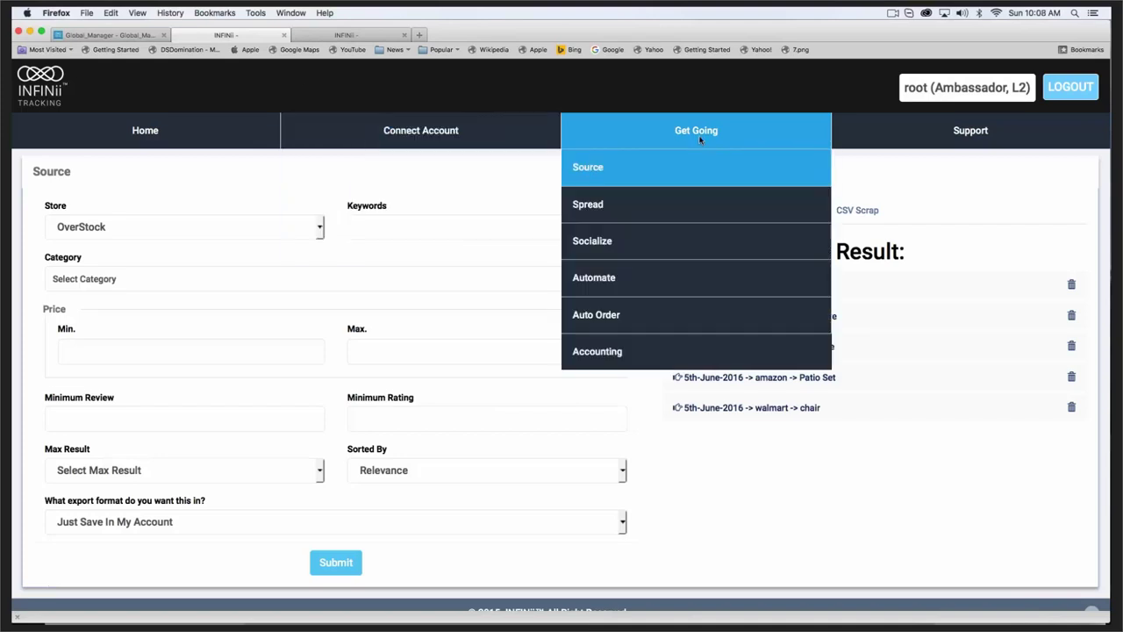
mouse_move(328, 130)
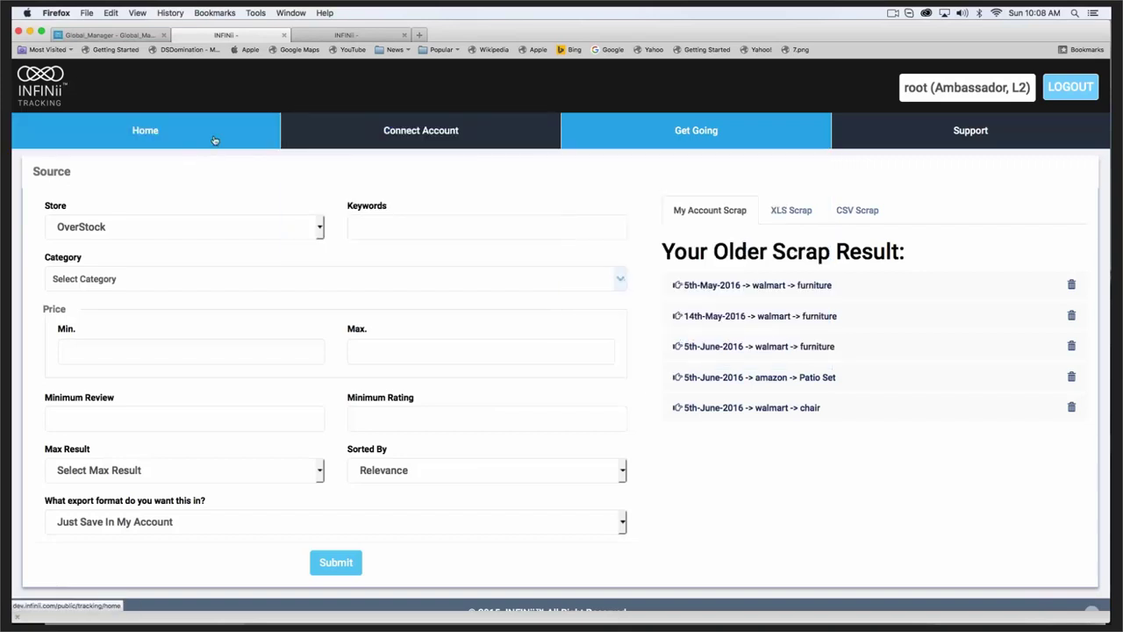
mouse_move(391, 128)
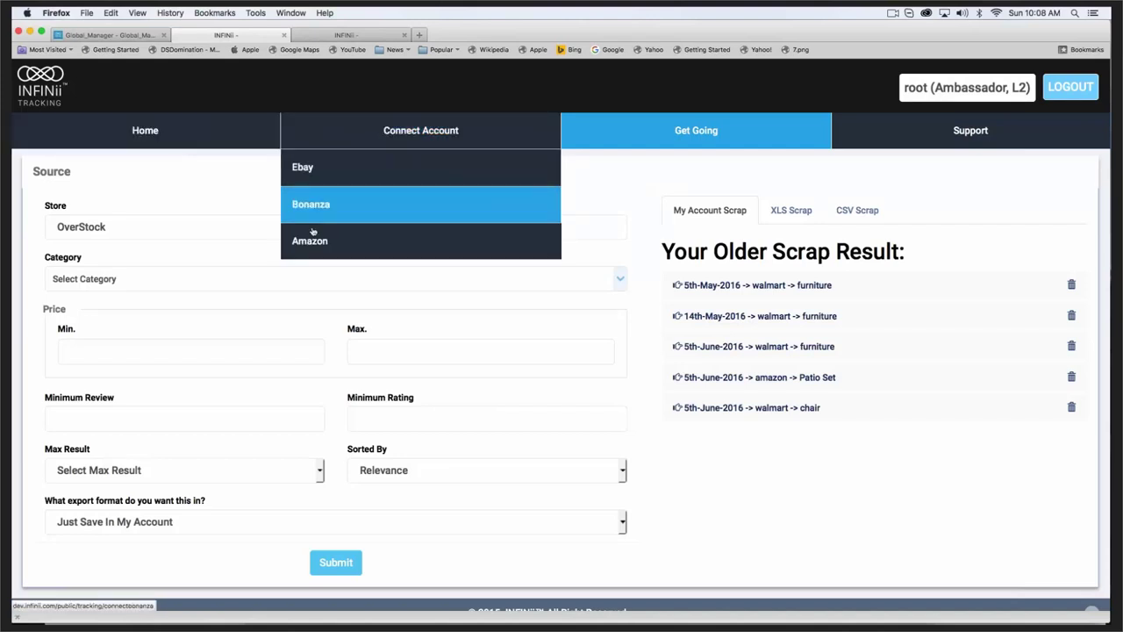
left_click(219, 142)
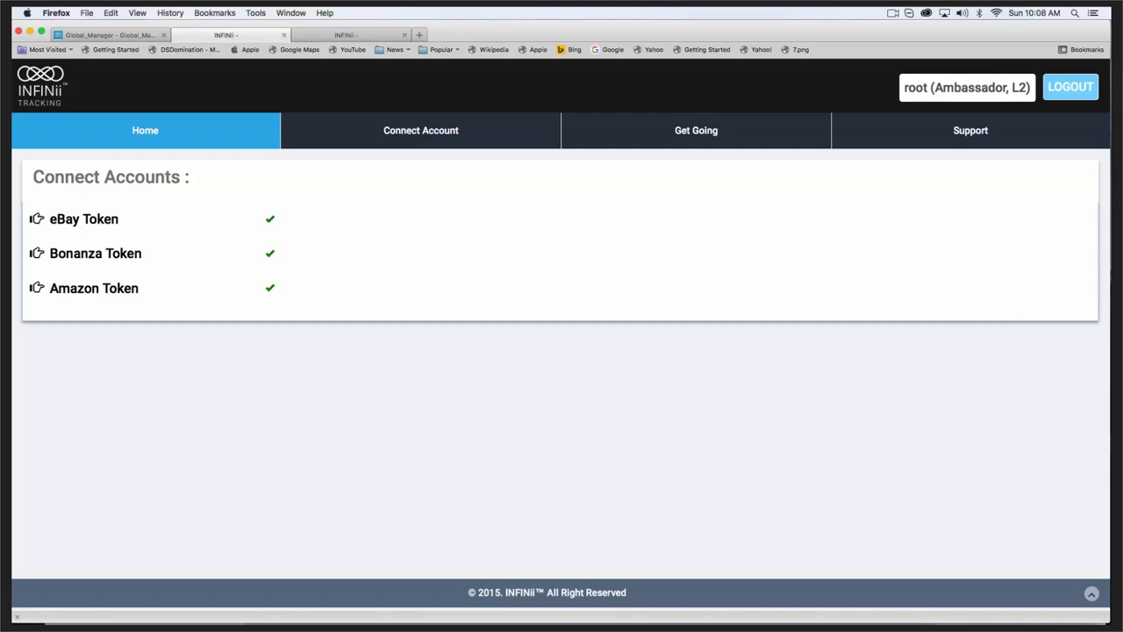
Step: Open the Source page of Get Going and examine the available stores and the category field
left_click(400, 130)
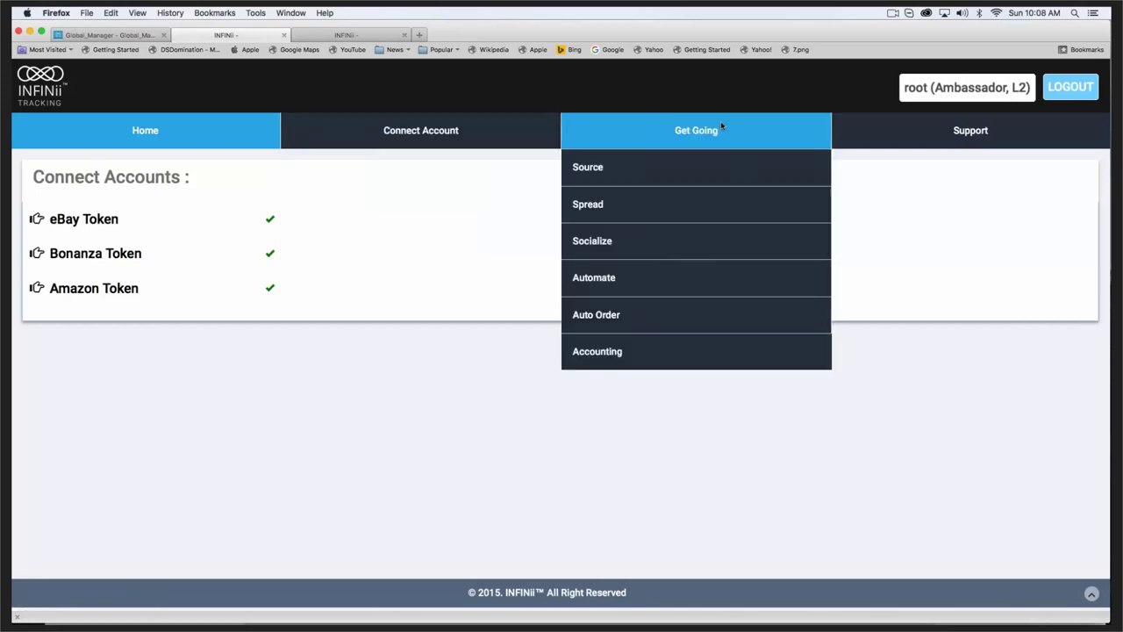
left_click(720, 127)
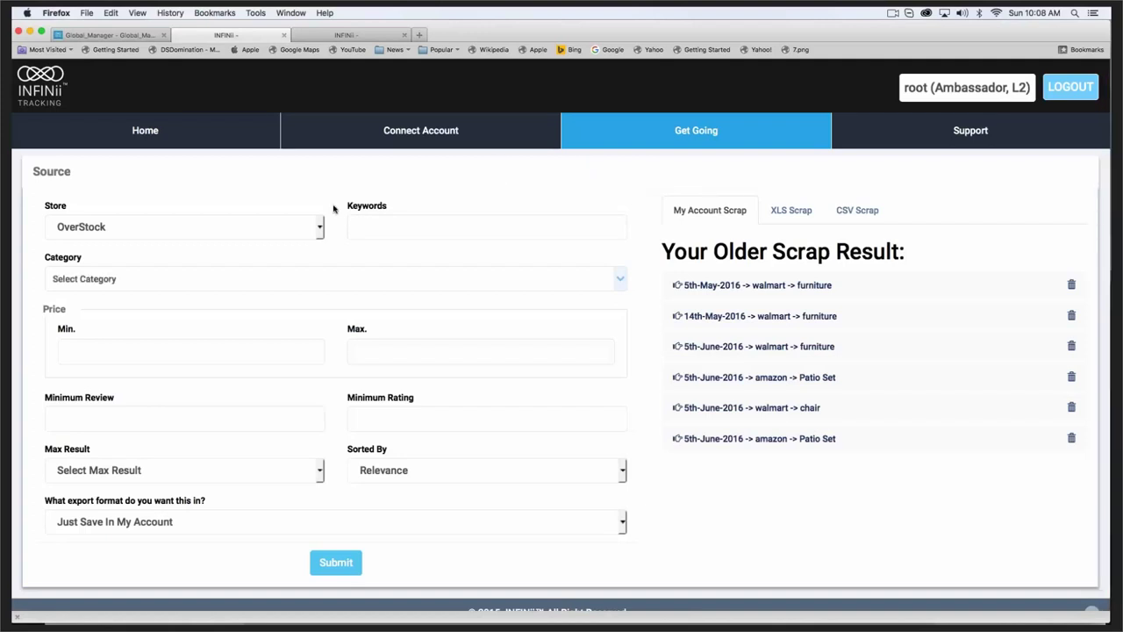
left_click(295, 227)
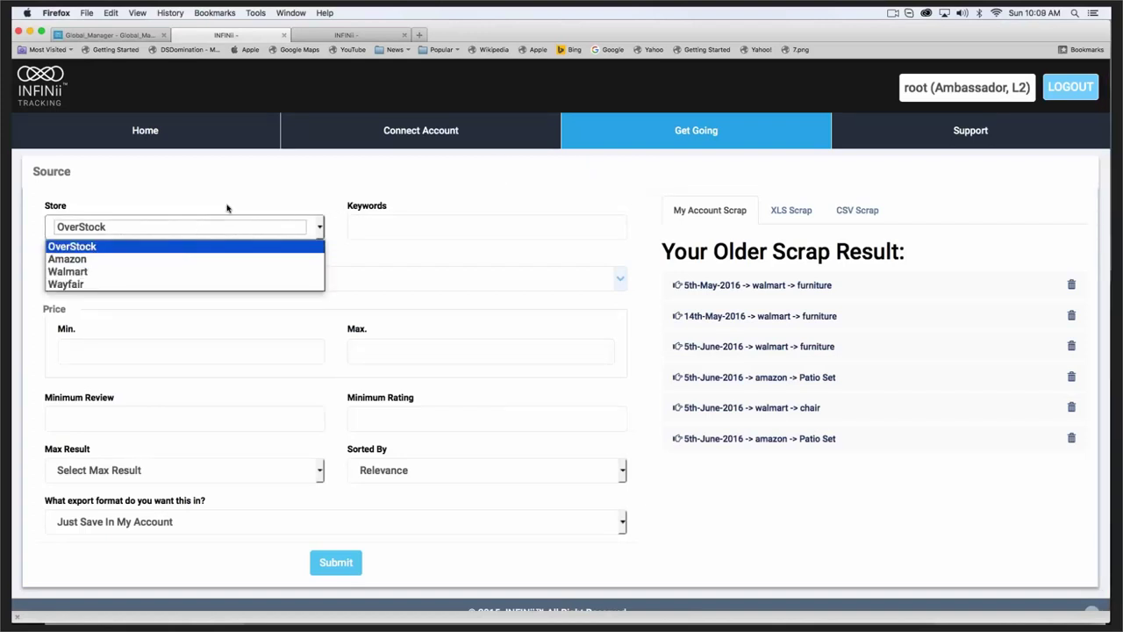
left_click(249, 187)
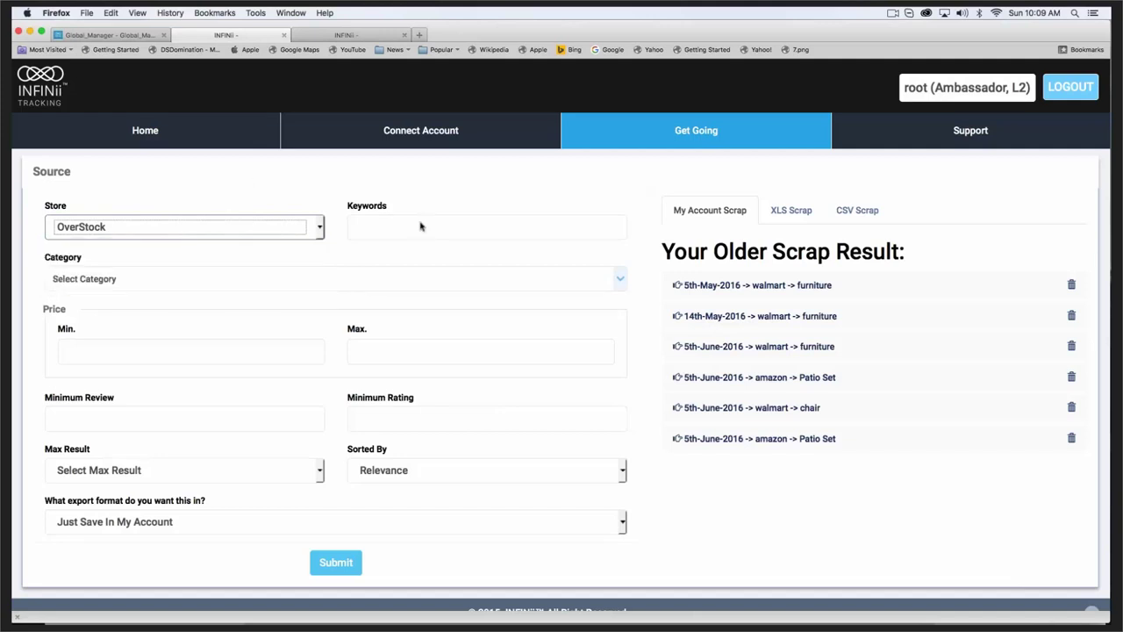
left_click(138, 285)
left_click(140, 285)
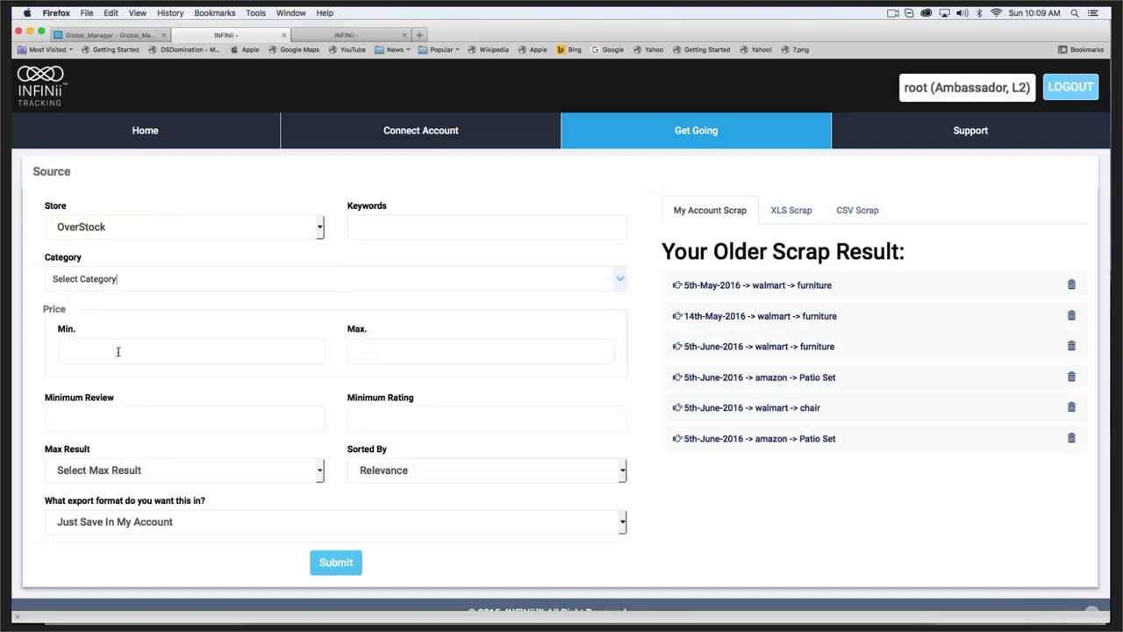
Step: Review the export format choices on the Source form, keeping Just Save In My Account
scroll(229, 350, "down", 1)
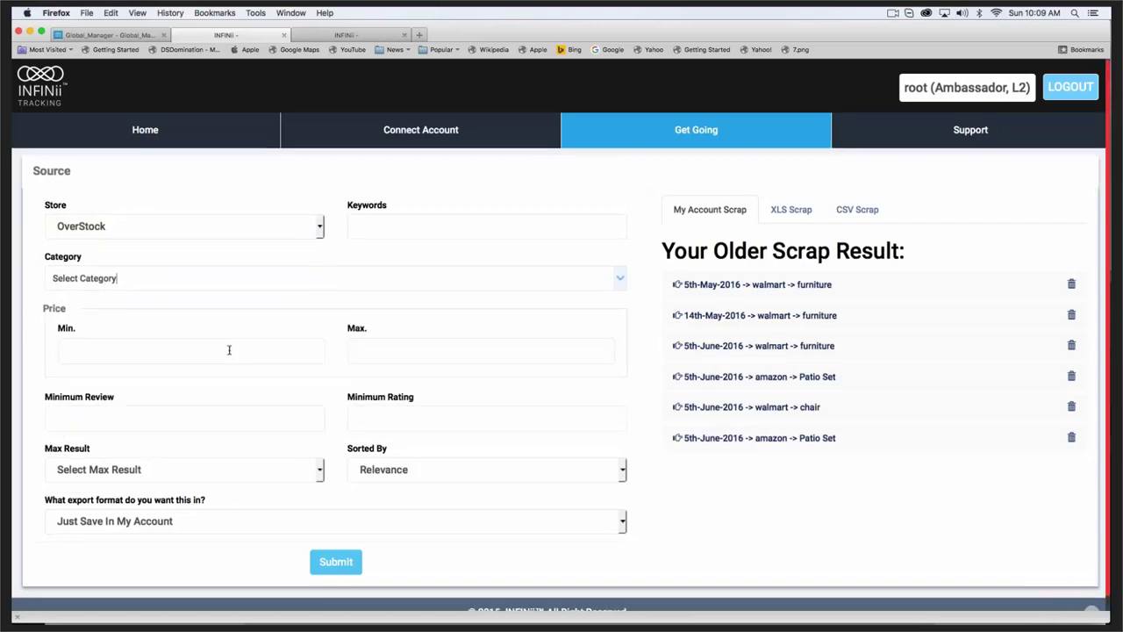
scroll(201, 516, "down", 1)
left_click(202, 514)
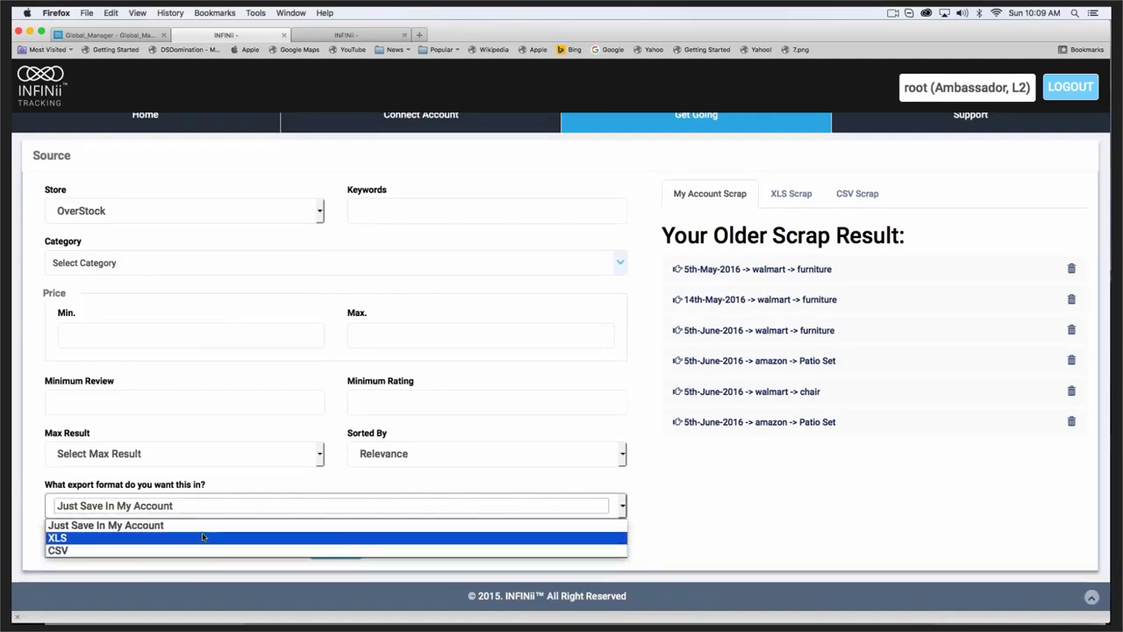
left_click(88, 524)
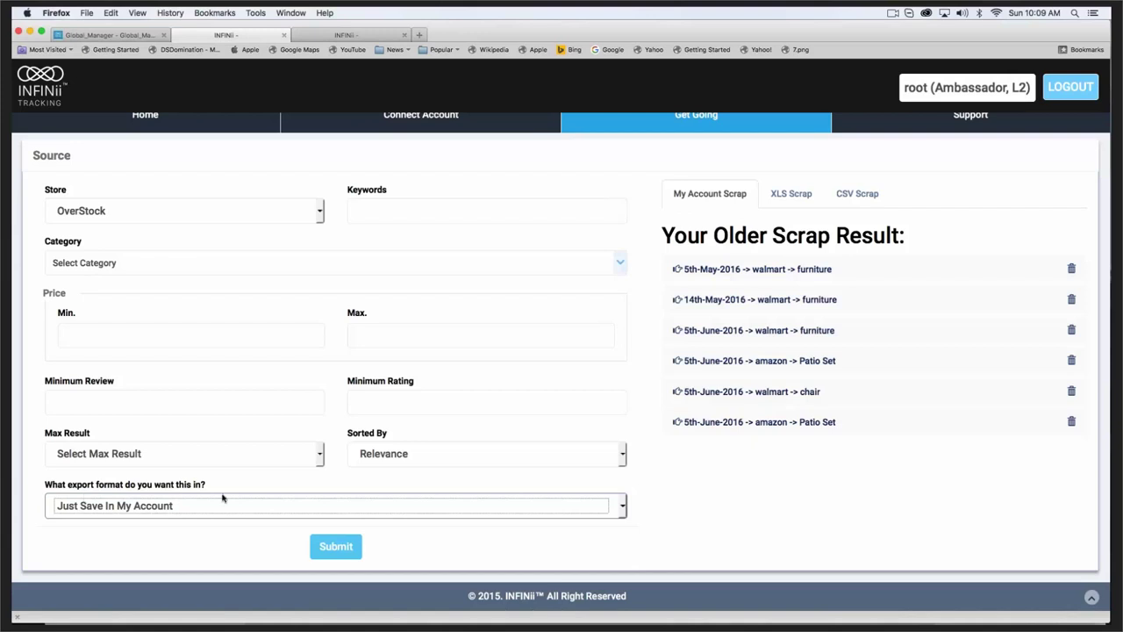
scroll(313, 527, "up", 1)
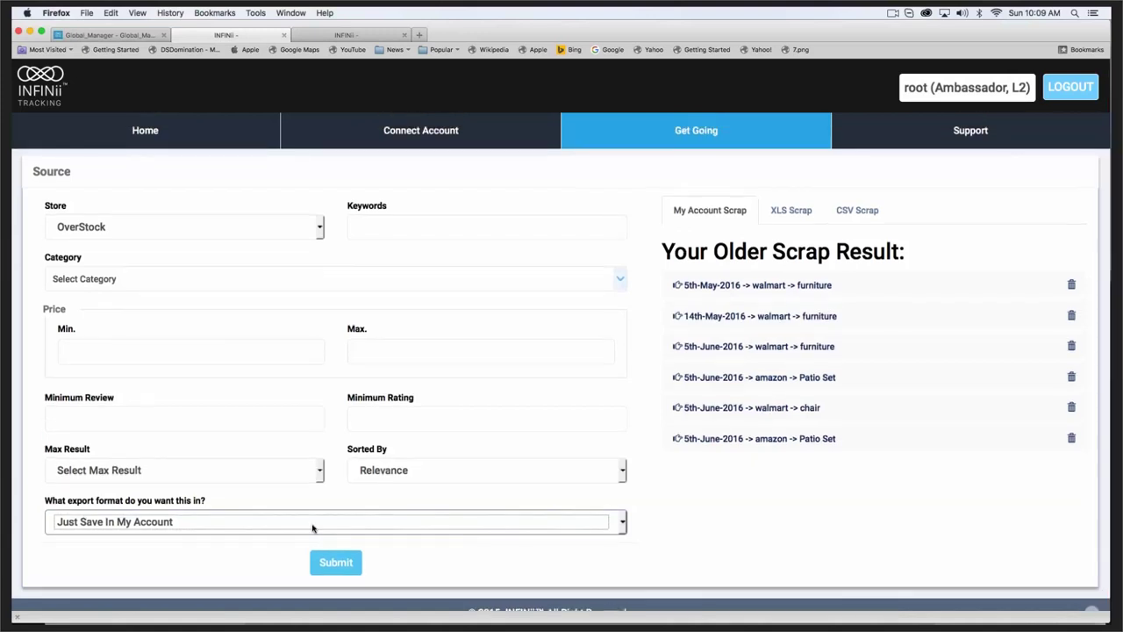
Step: Switch to the page with the Walmart chair results and look through the listed products with their prices, reviews, ratings and UPCs
left_click(354, 36)
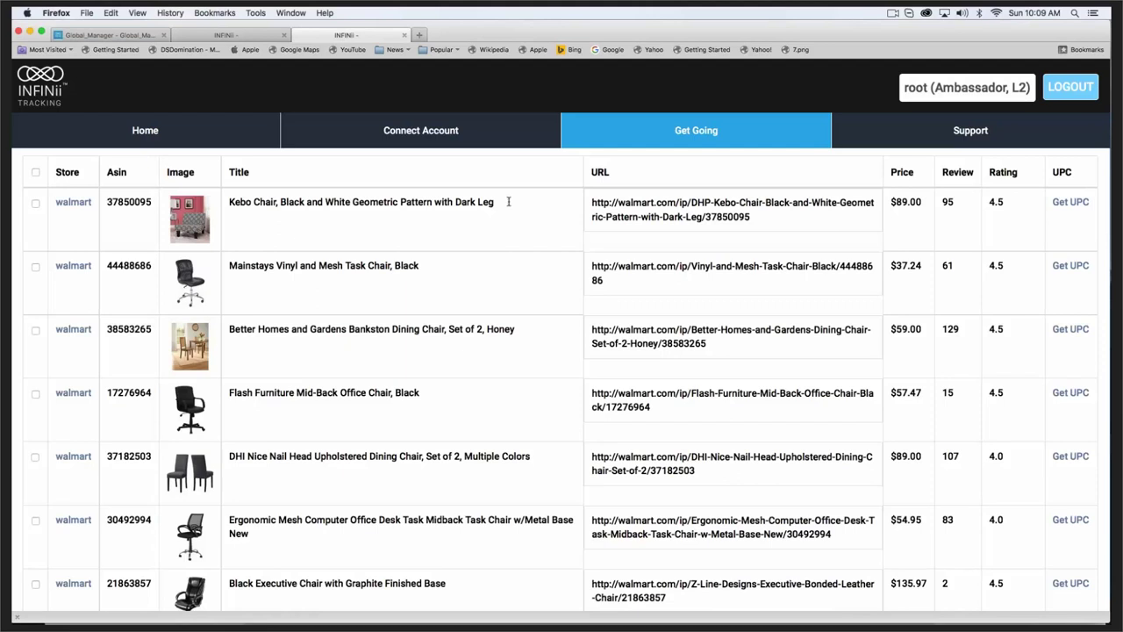
scroll(508, 202, "down", 1)
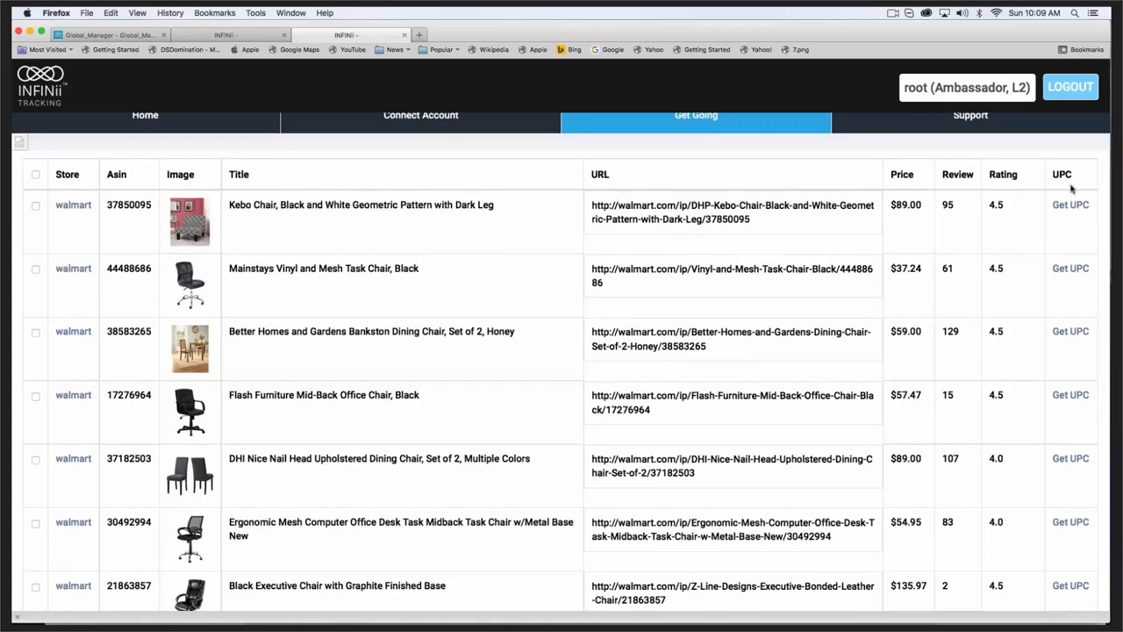
scroll(136, 144, "down", 1)
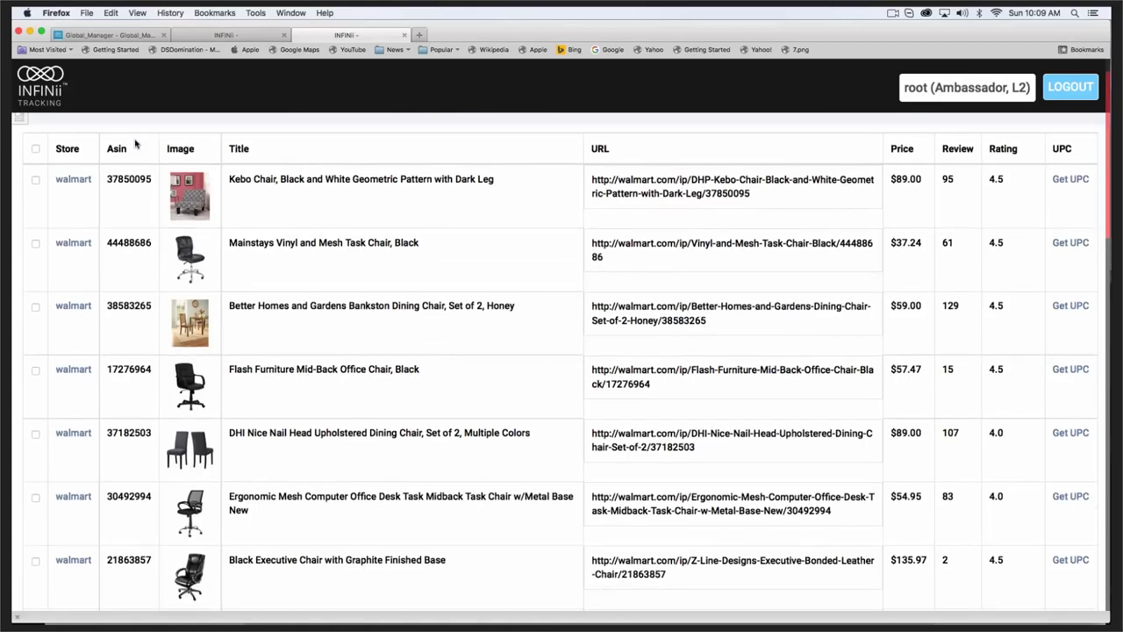
scroll(513, 284, "down", 3)
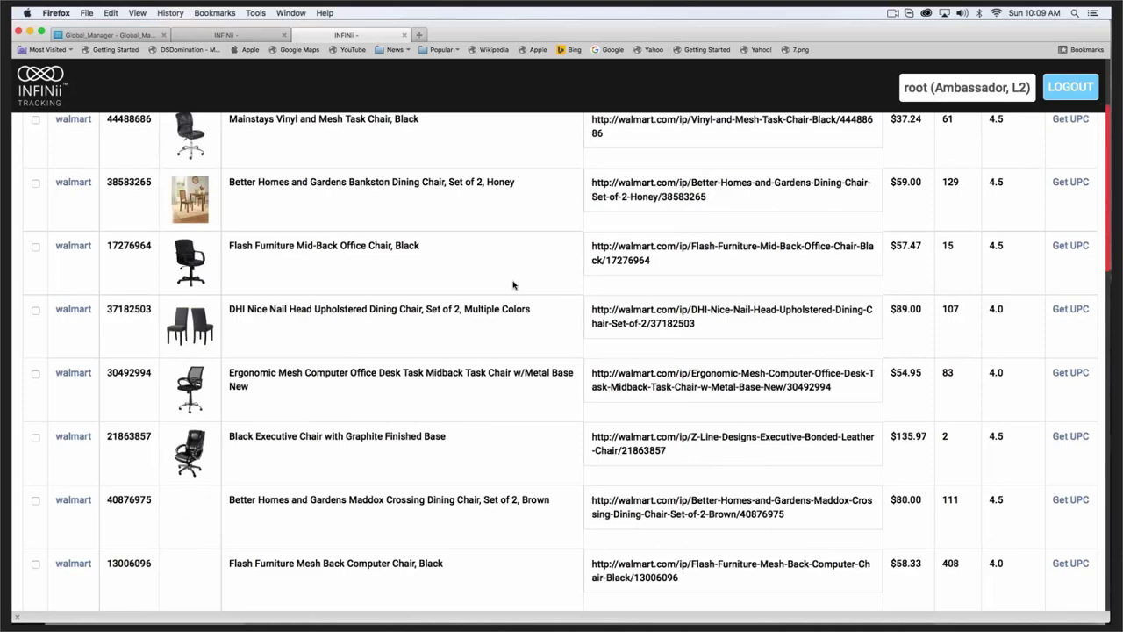
scroll(513, 284, "down", 1)
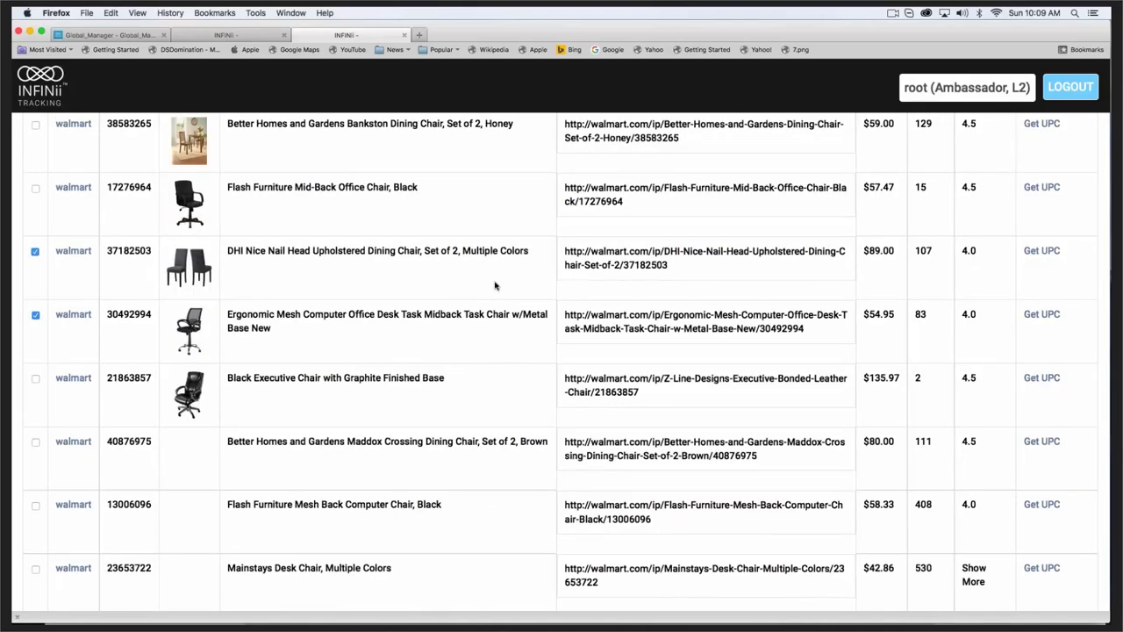
scroll(495, 285, "down", 1)
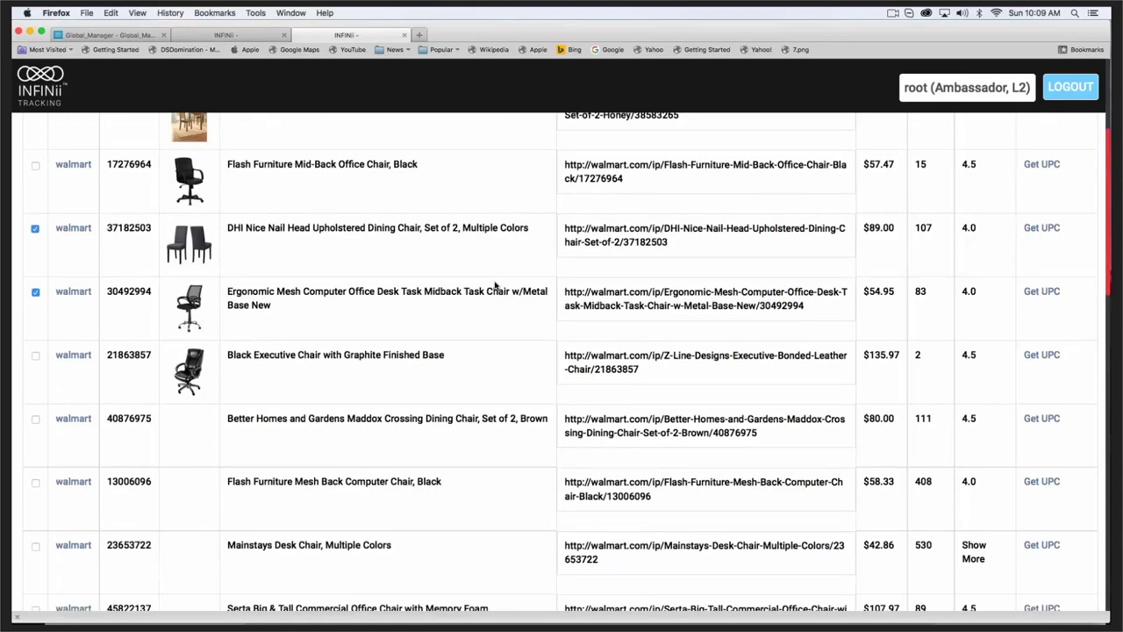
scroll(529, 464, "down", 10)
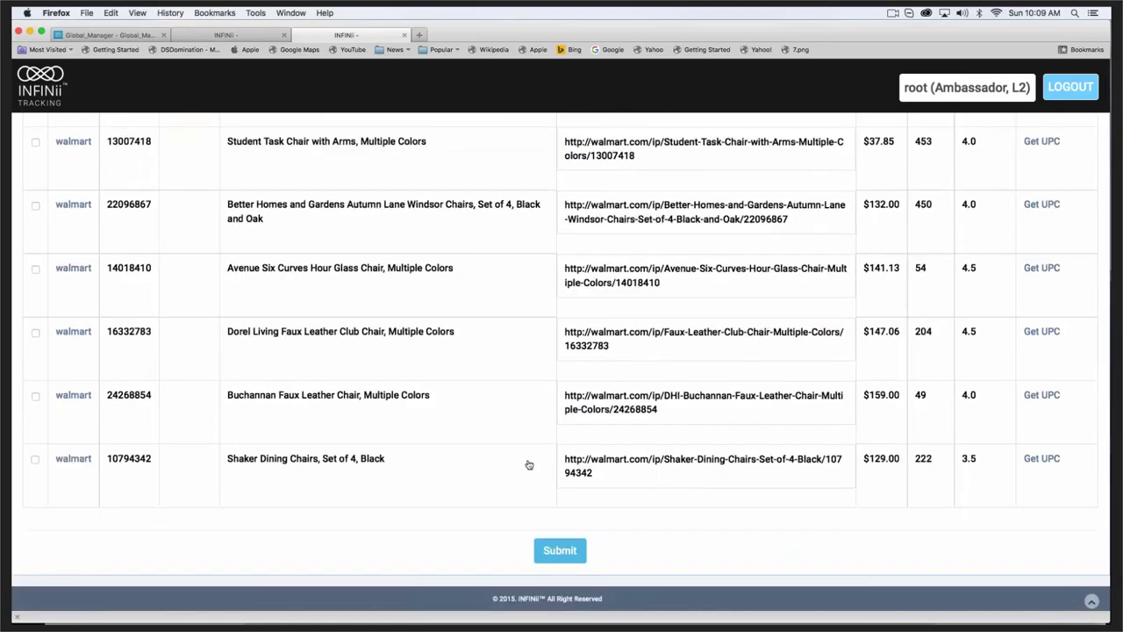
scroll(619, 474, "up", 5)
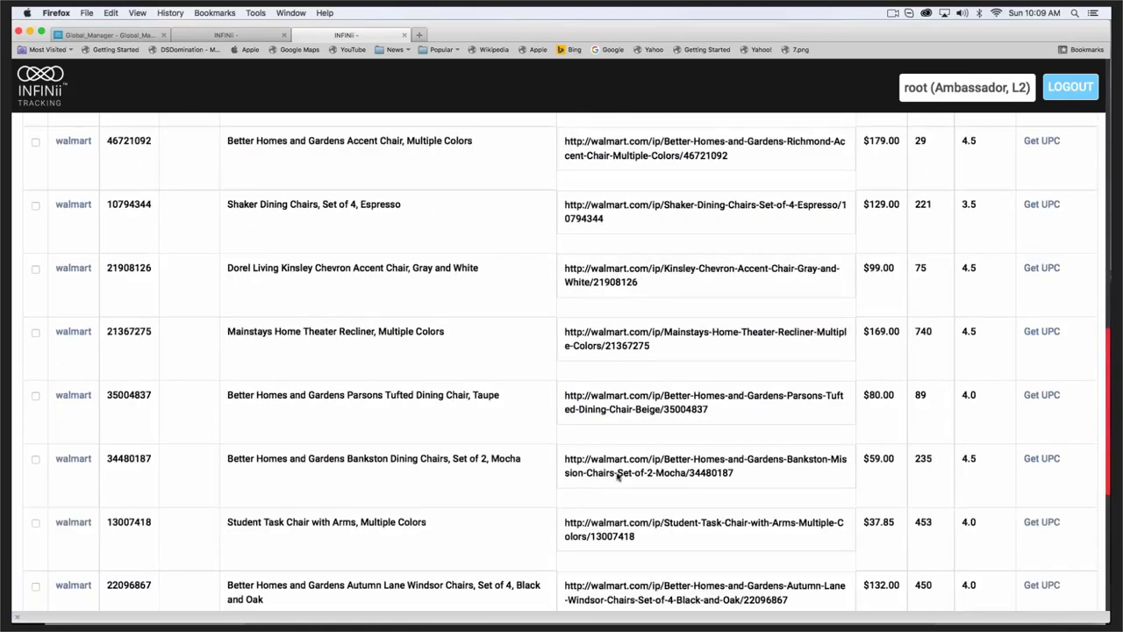
scroll(629, 322, "up", 10)
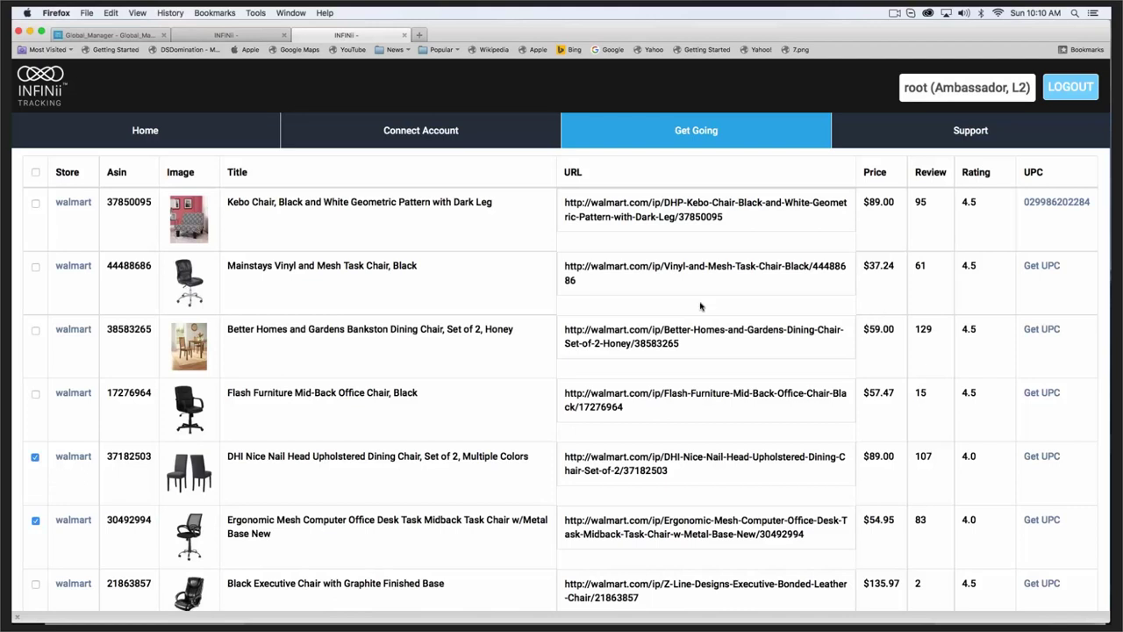
scroll(700, 306, "down", 1)
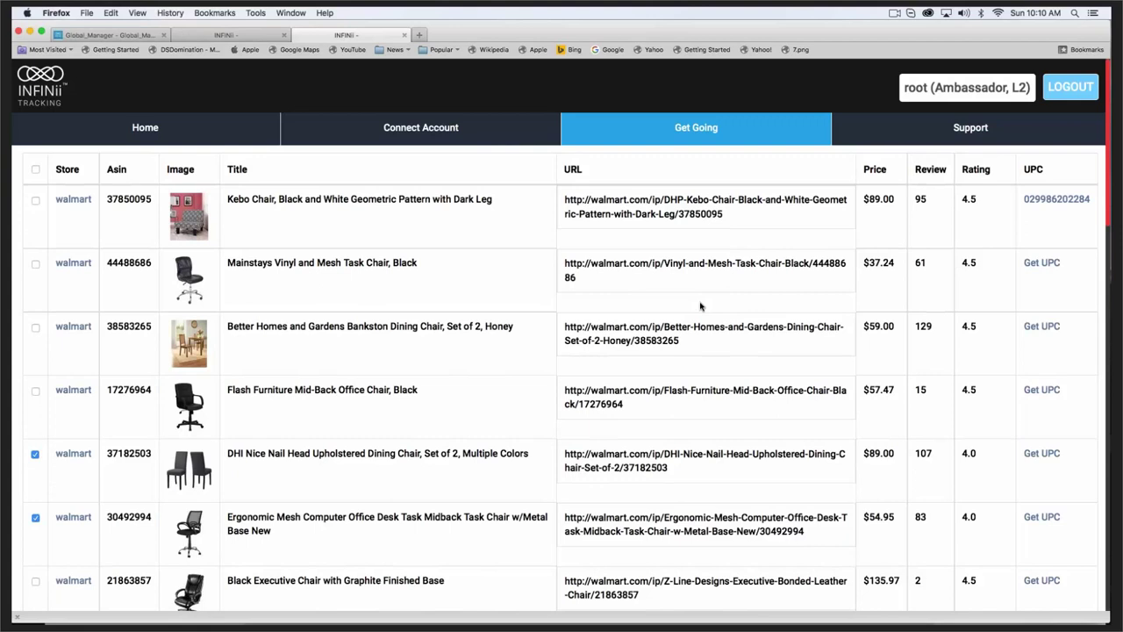
scroll(700, 305, "up", 1)
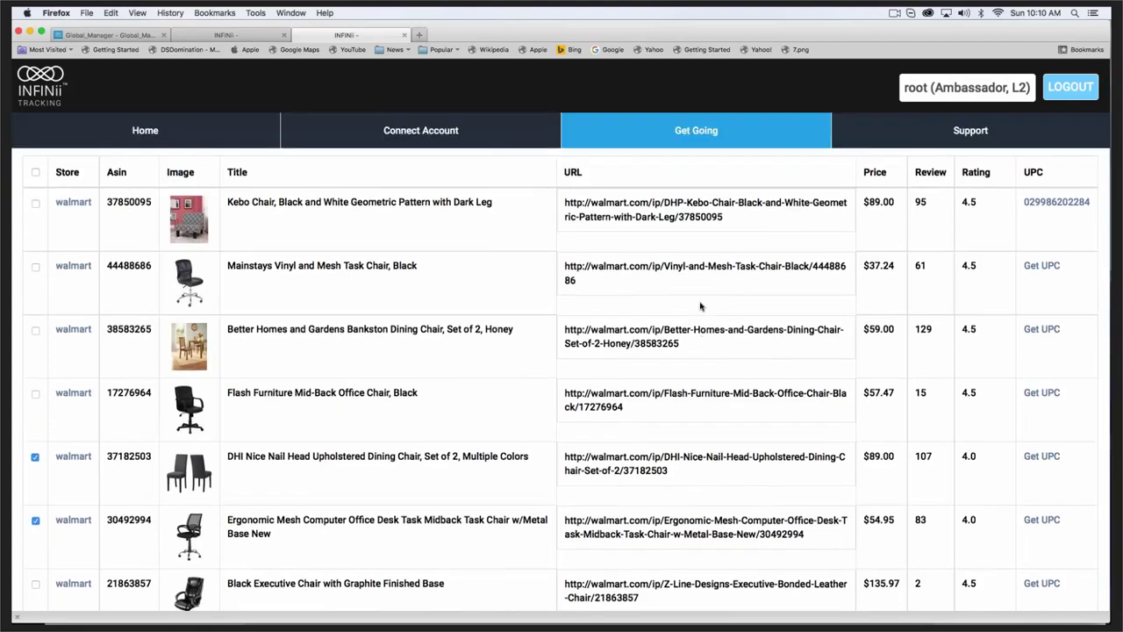
scroll(489, 288, "down", 1)
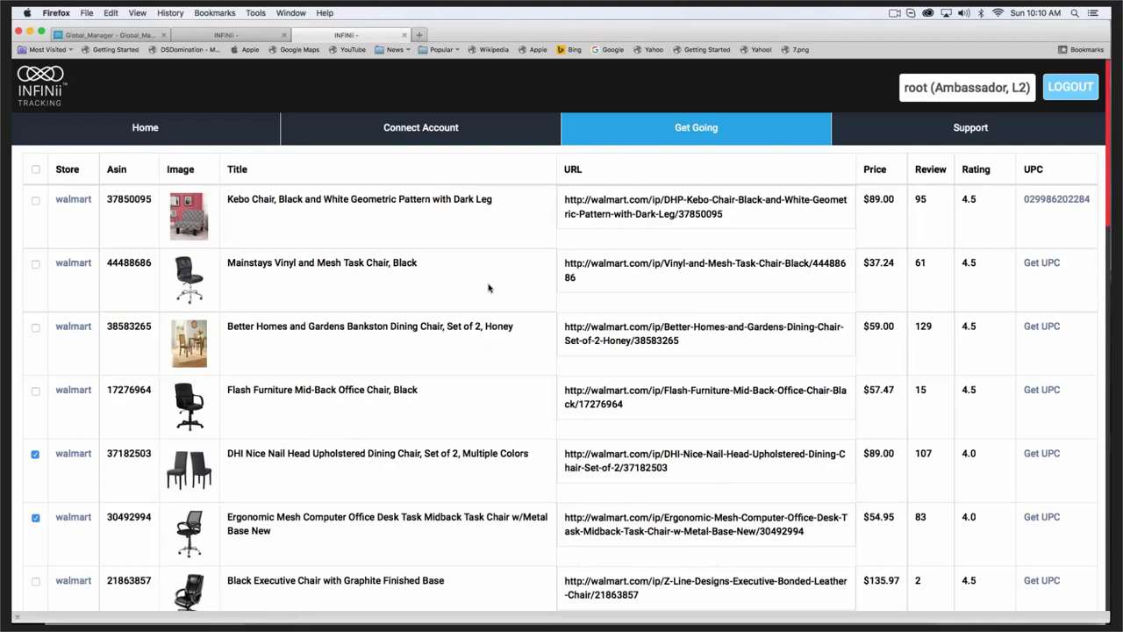
scroll(489, 288, "down", 3)
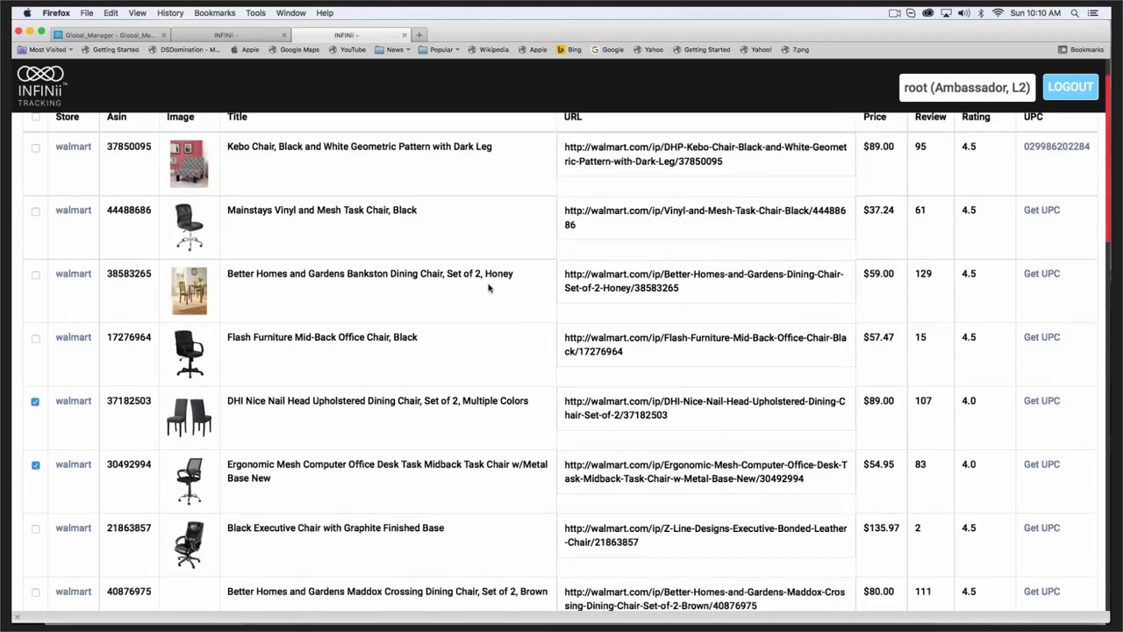
scroll(489, 288, "down", 10)
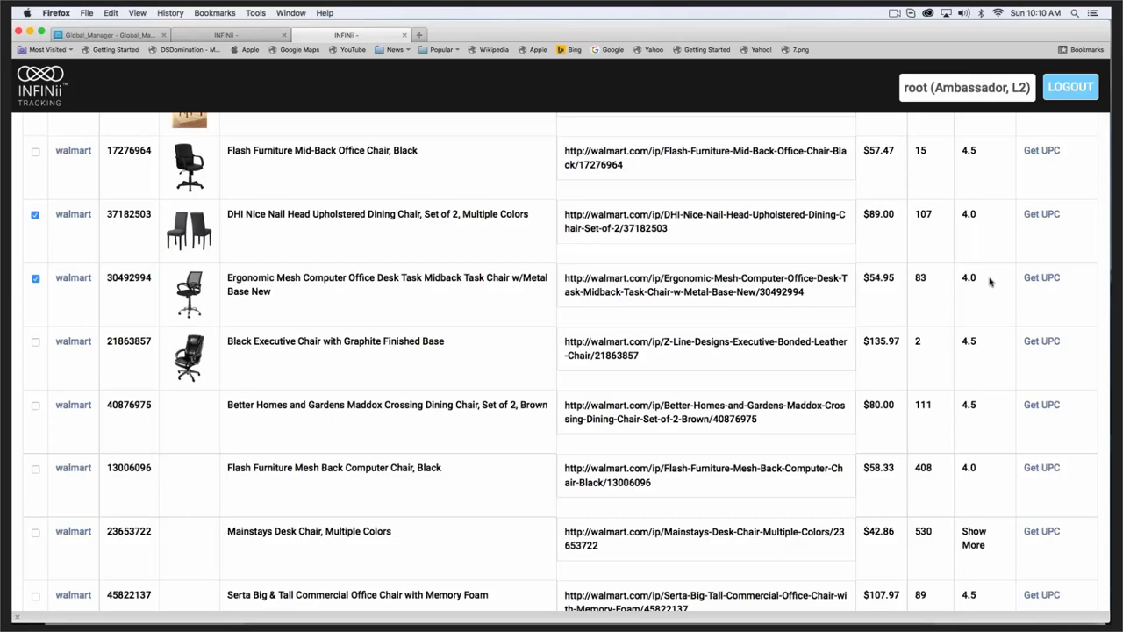
scroll(989, 281, "up", 13)
Step: Open the Spread page of Get Going for listing items
mouse_move(343, 132)
mouse_move(678, 133)
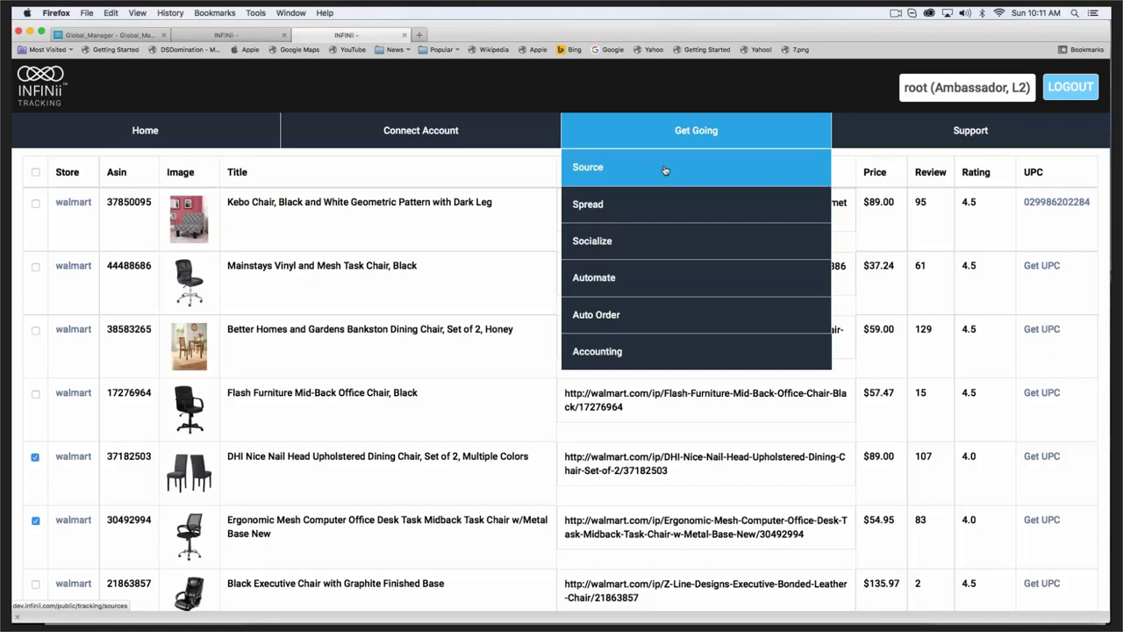
scroll(664, 170, "down", 1)
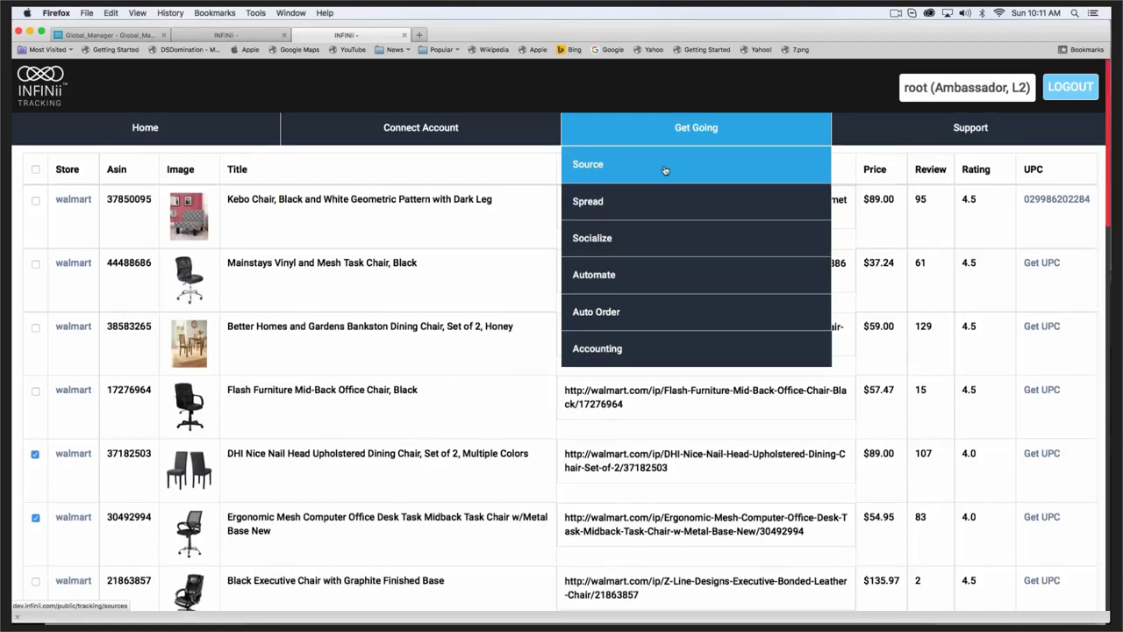
scroll(665, 170, "up", 1)
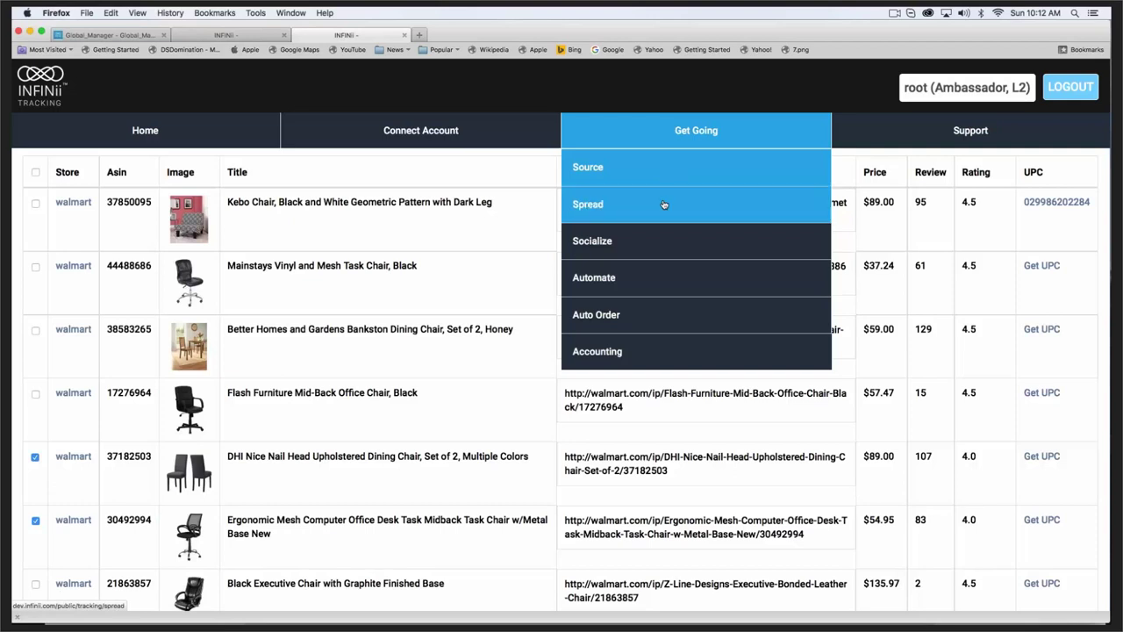
left_click(664, 205)
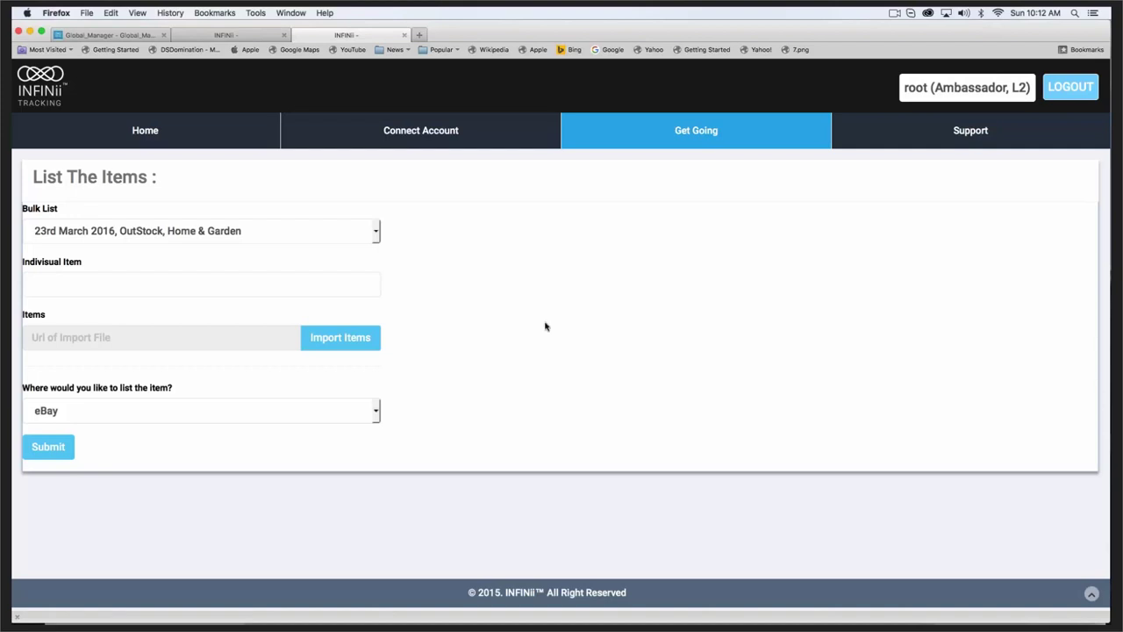
Step: Select the 23rd March 2016, OutStock, Home & Garden bulk list and review the marketplace choices, keeping eBay
left_click(375, 233)
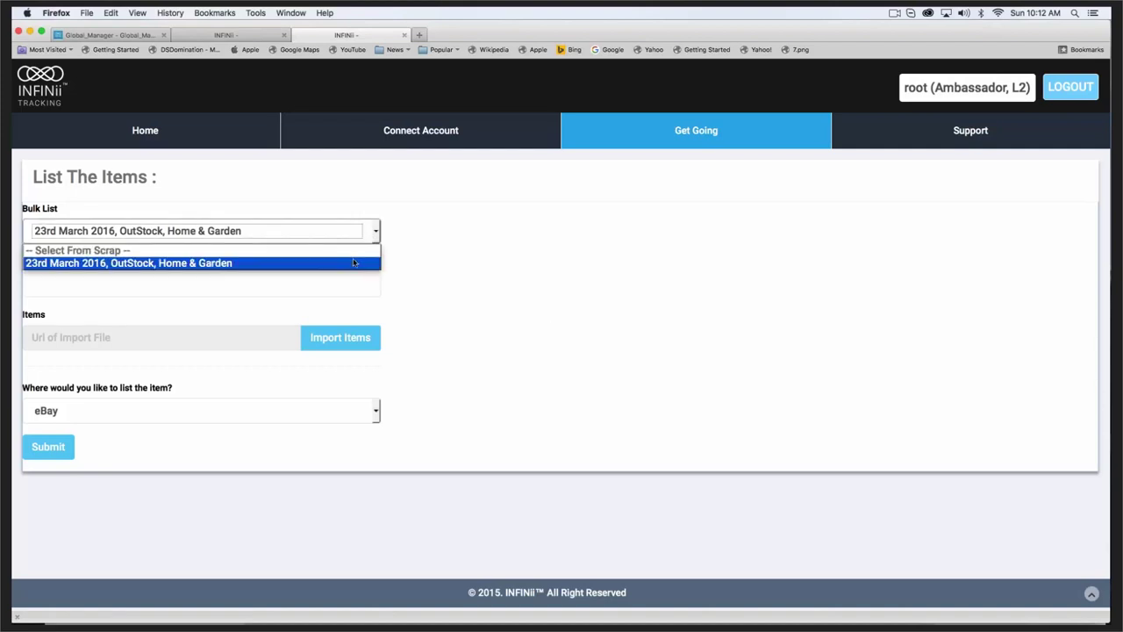
left_click(352, 263)
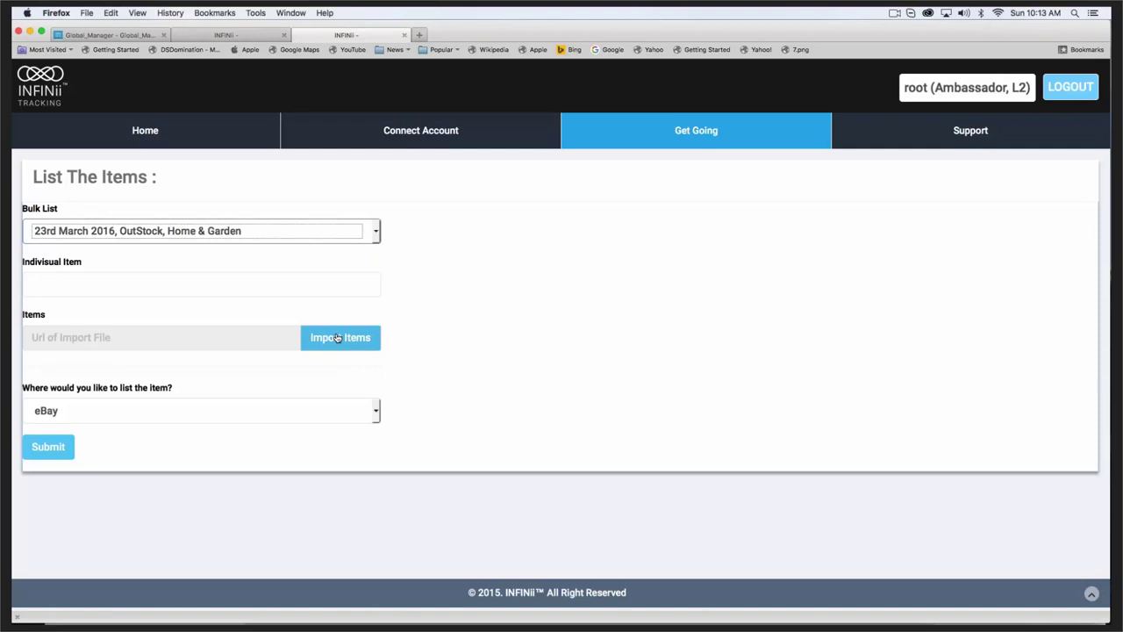
left_click(377, 408)
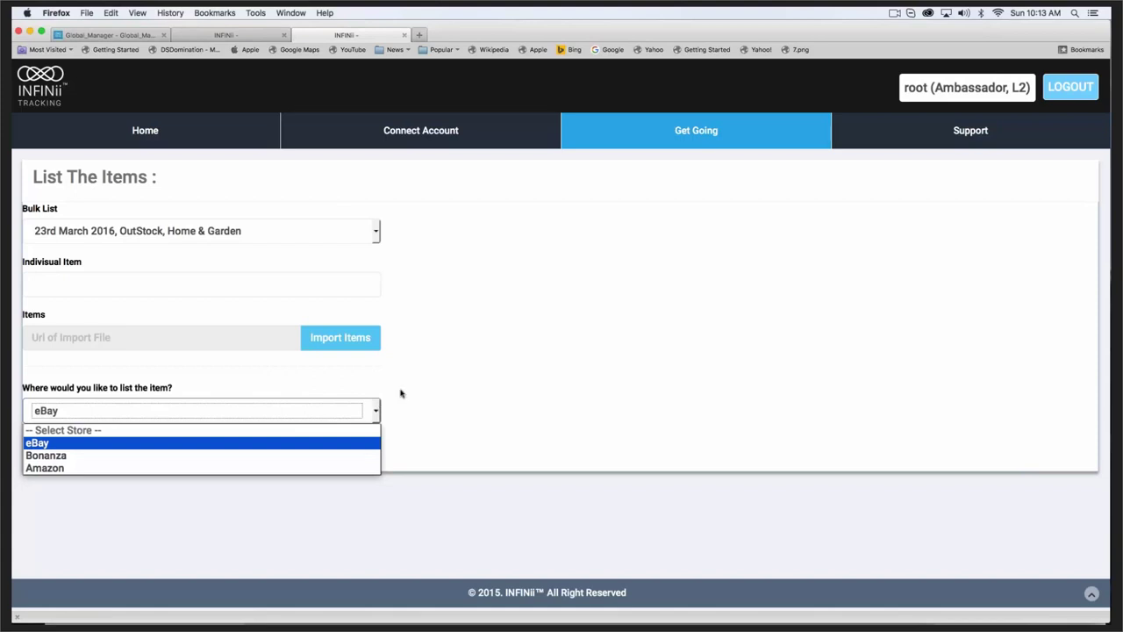
left_click(401, 394)
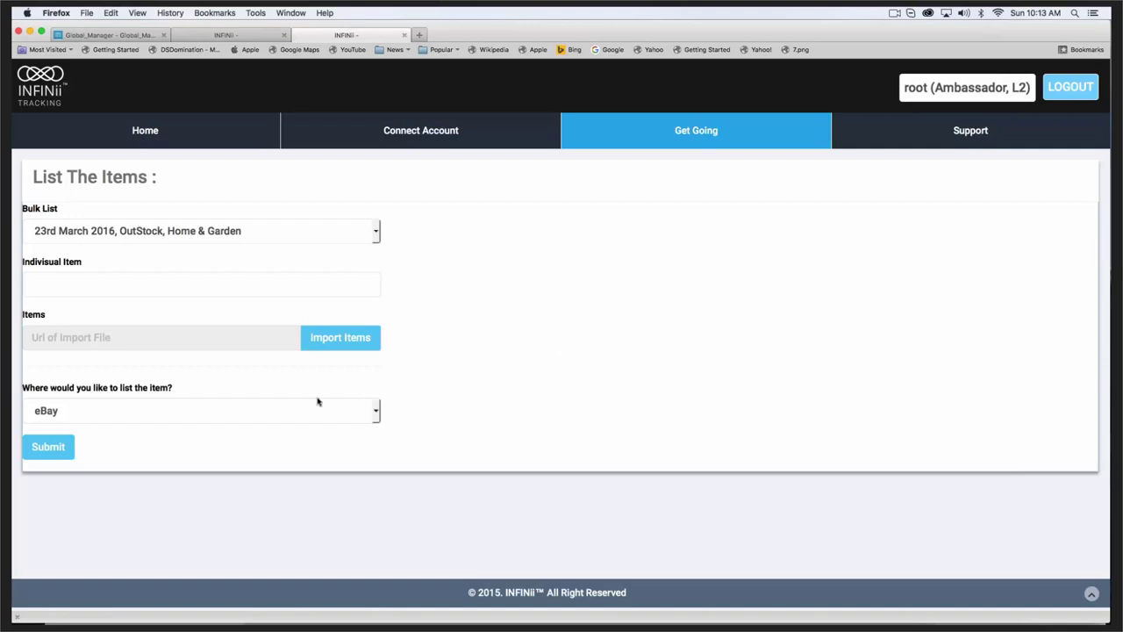
Step: Look over the marketplace choices for listing the items, keeping eBay, and the pages offered under Get Going
left_click(368, 414)
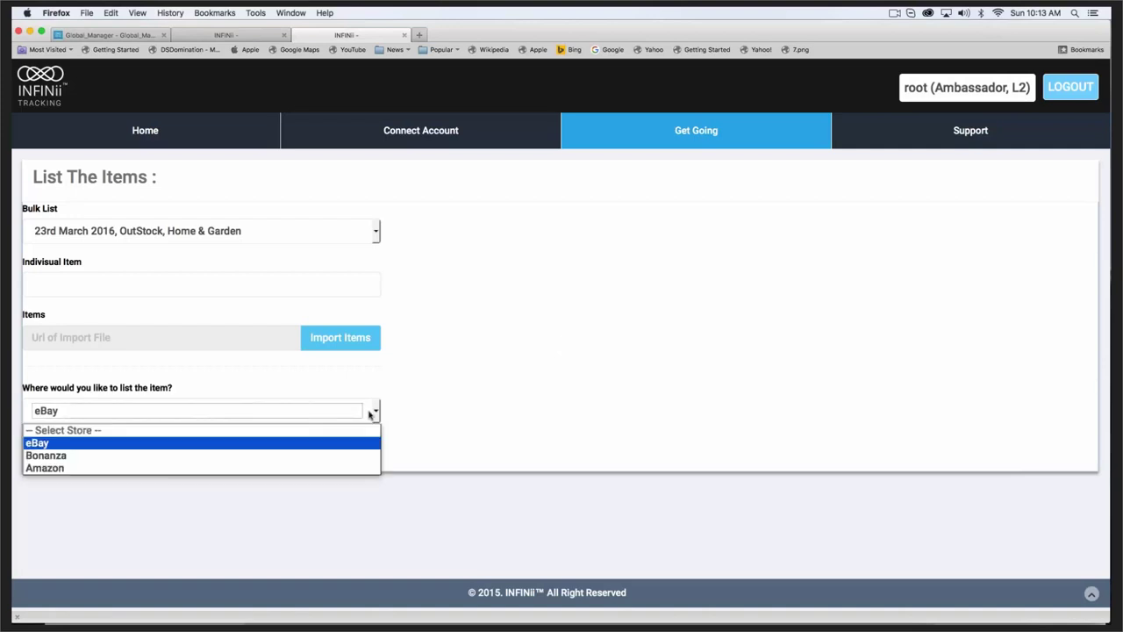
left_click(421, 408)
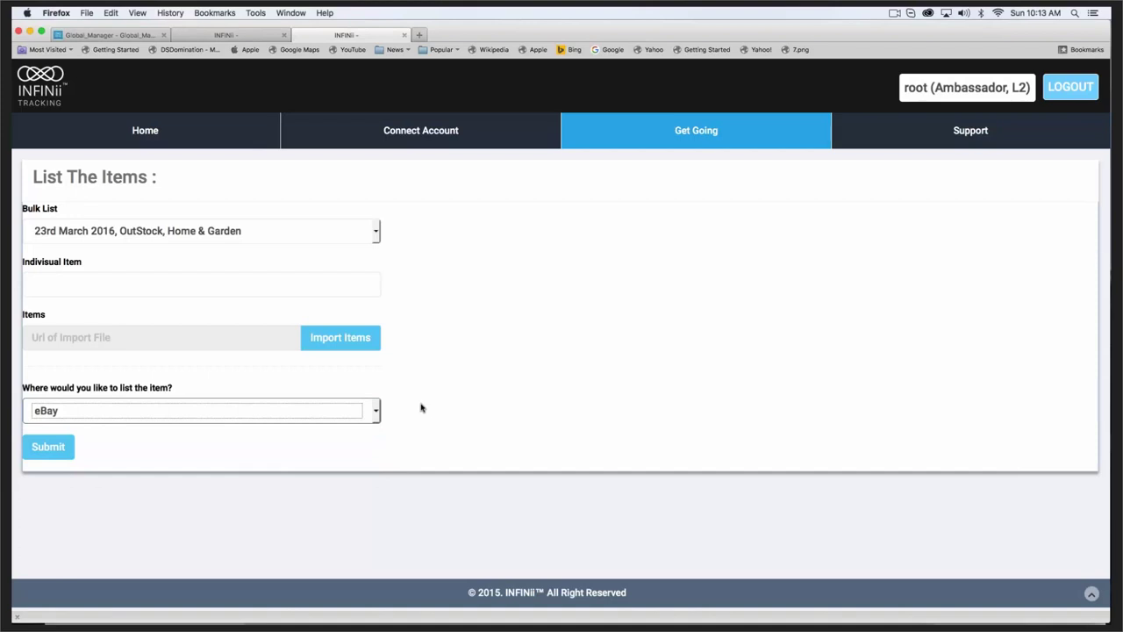
left_click(717, 146)
mouse_move(729, 138)
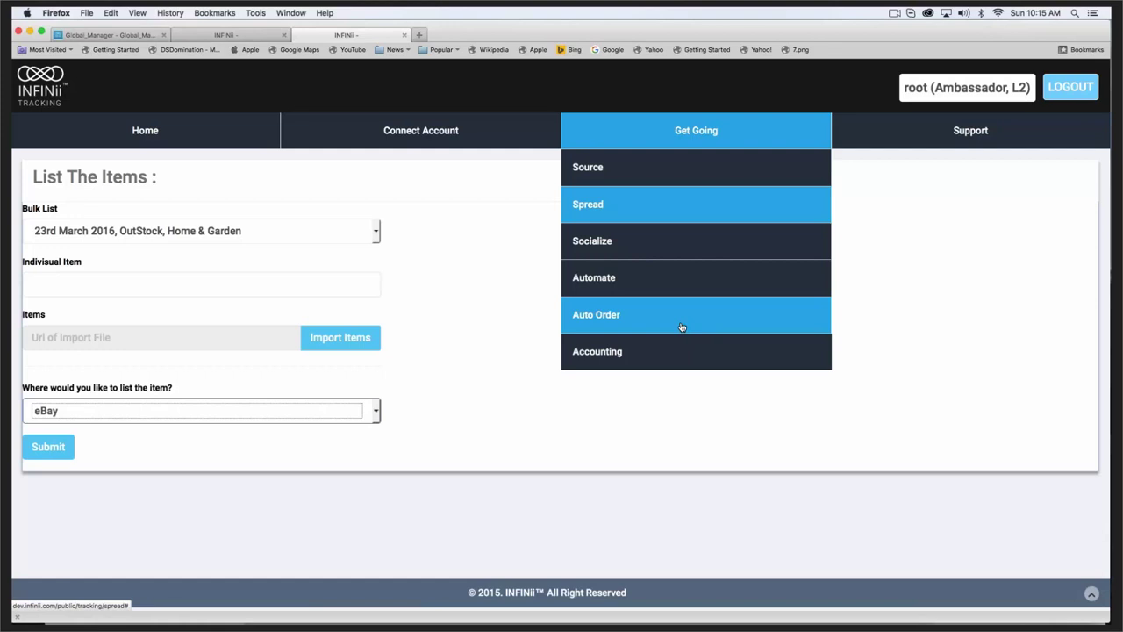
left_click(797, 321)
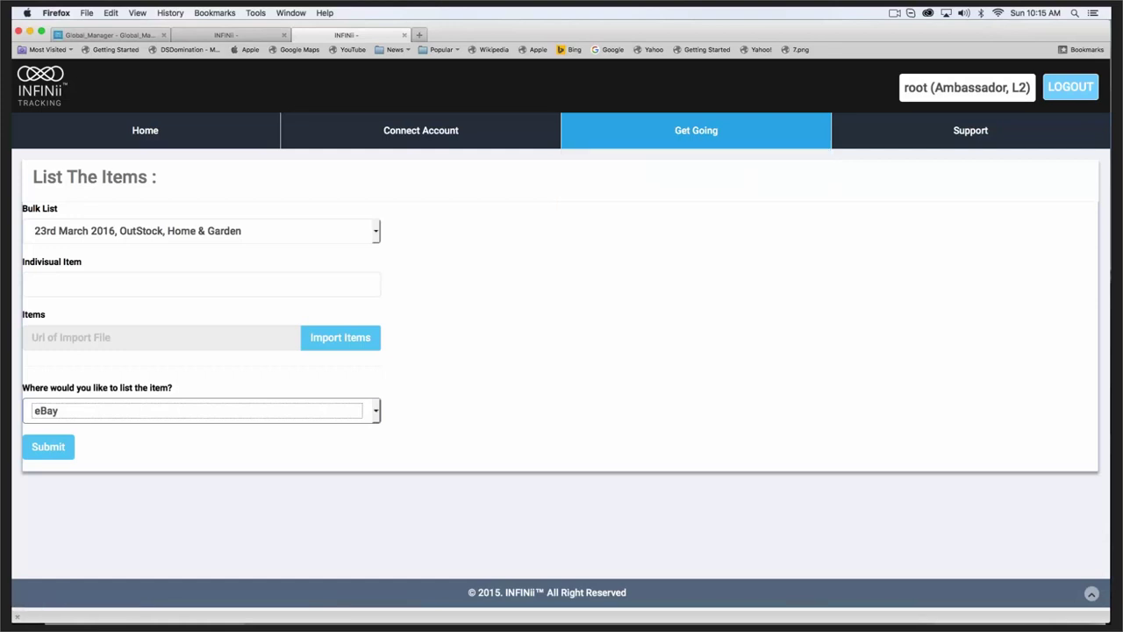
mouse_move(684, 136)
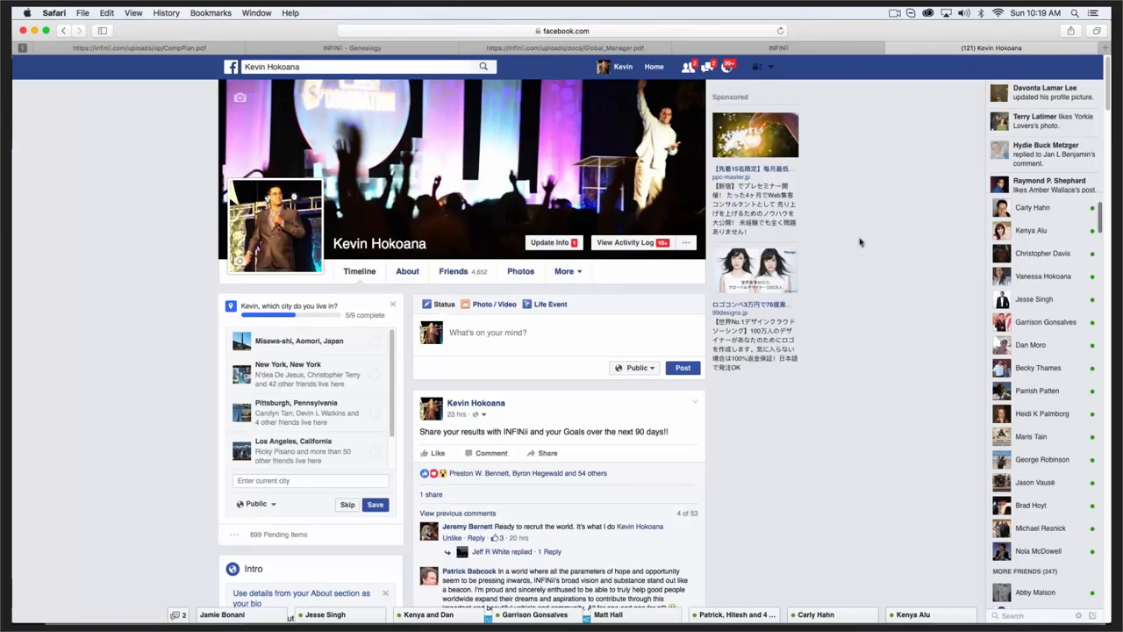
Step: Look through the Facebook timeline posts down to the May 11 INFINii Request Payout post and highlight words in its text while reading
scroll(860, 242, "down", 1)
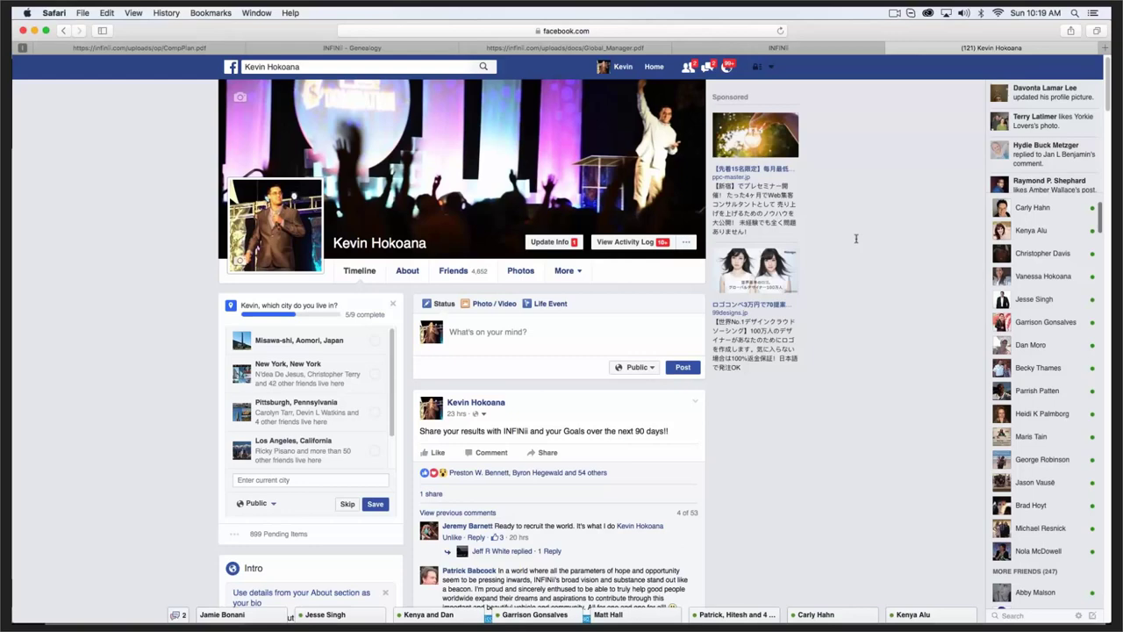
scroll(858, 239, "down", 10)
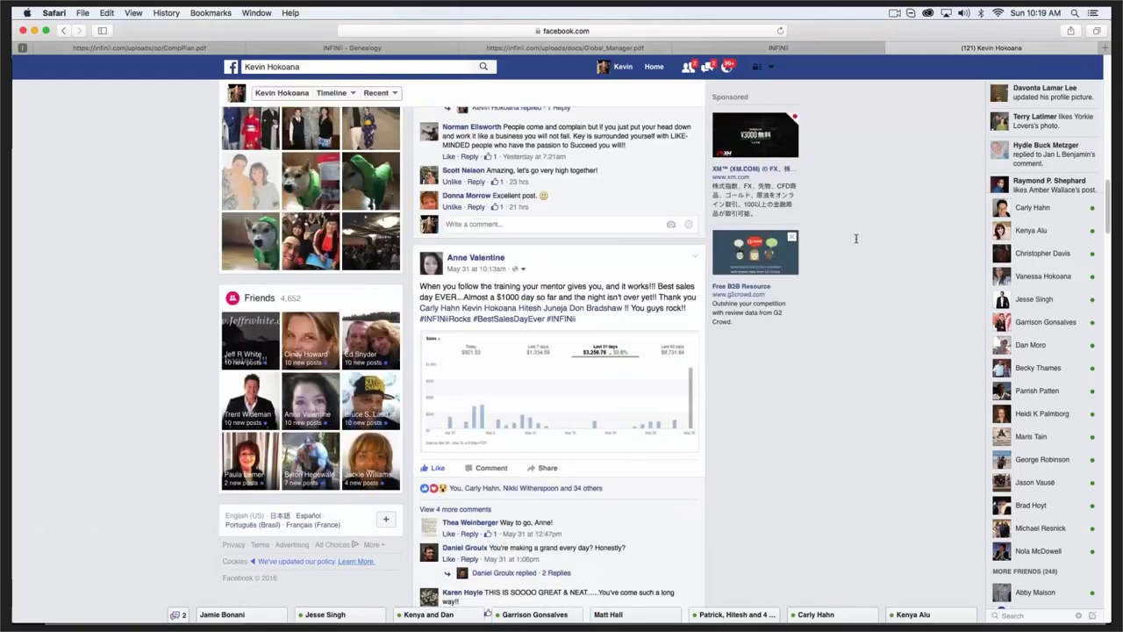
scroll(856, 240, "down", 8)
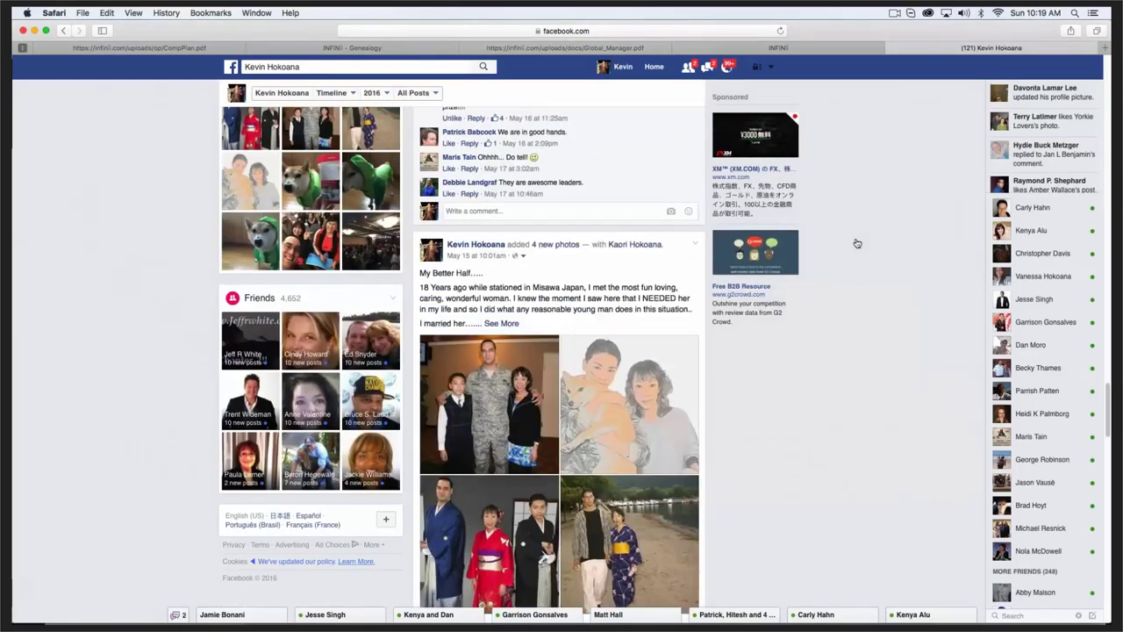
scroll(857, 243, "down", 10)
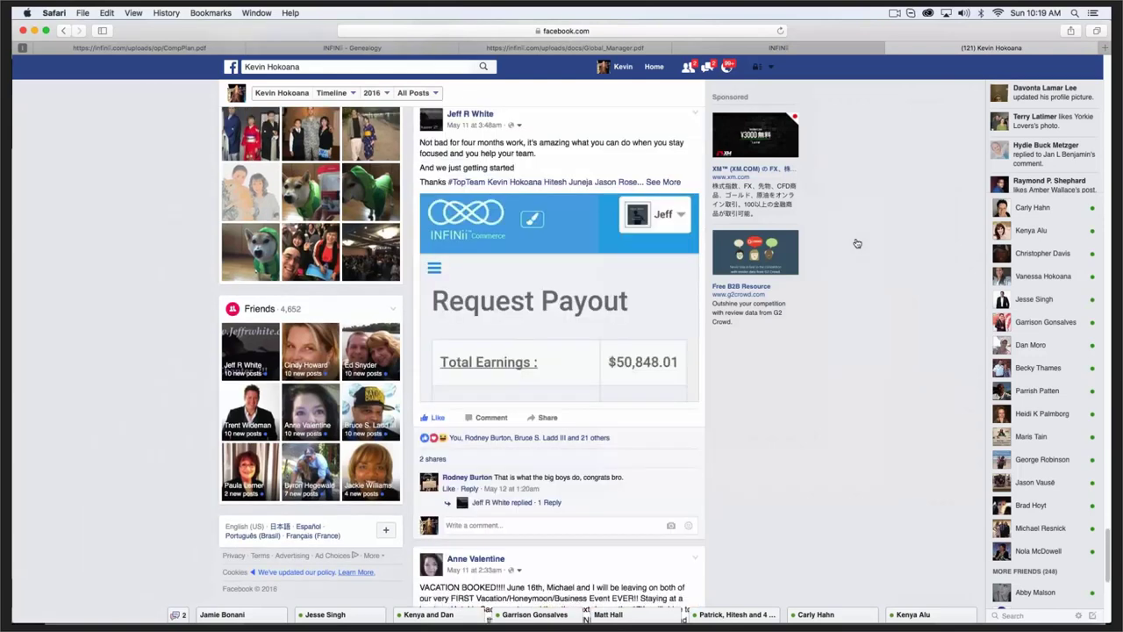
scroll(446, 176, "up", 1)
left_click_drag(434, 176, 459, 176)
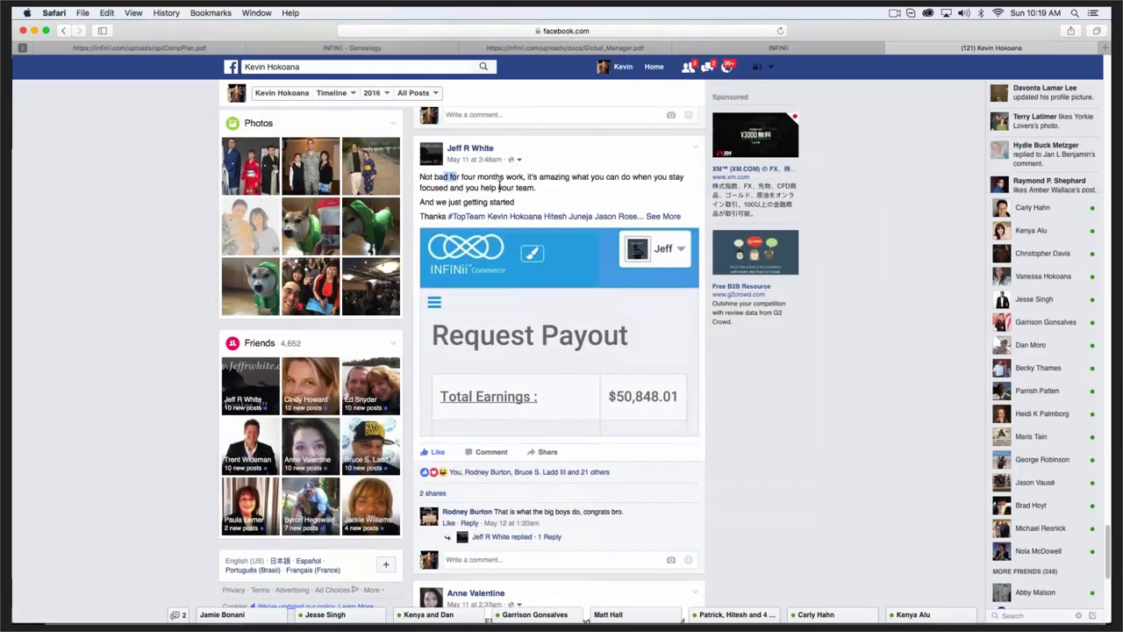
left_click(499, 186)
double_click(488, 187)
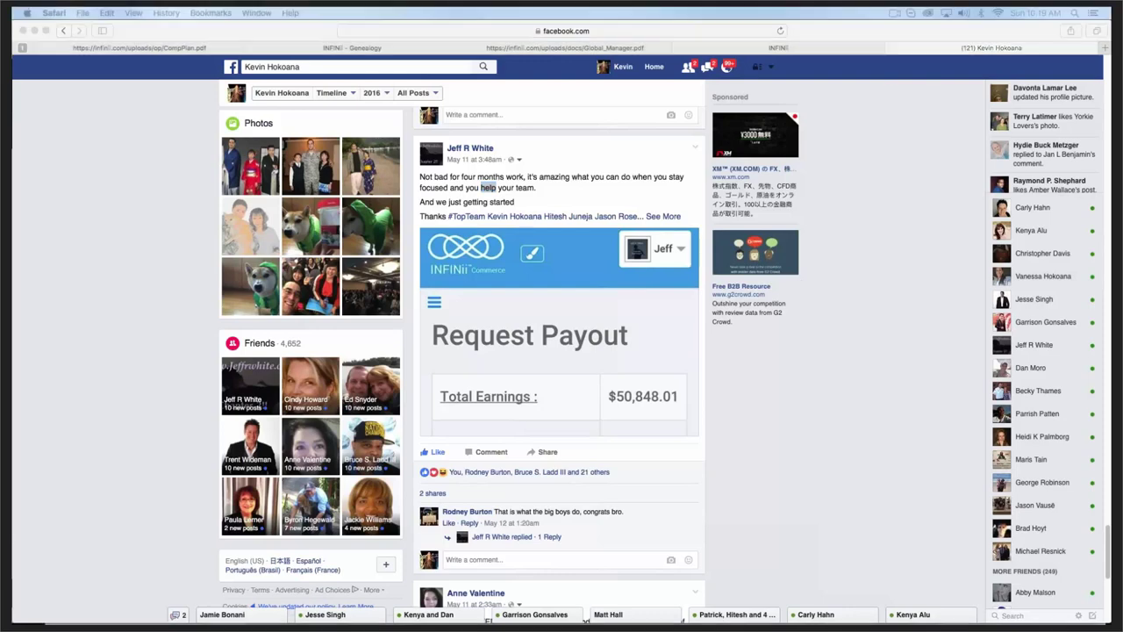
Step: Switch to the CompPlan.pdf document and examine the page covering JumpStart, Milestones, Infinity and Infinity Match
left_click(880, 36)
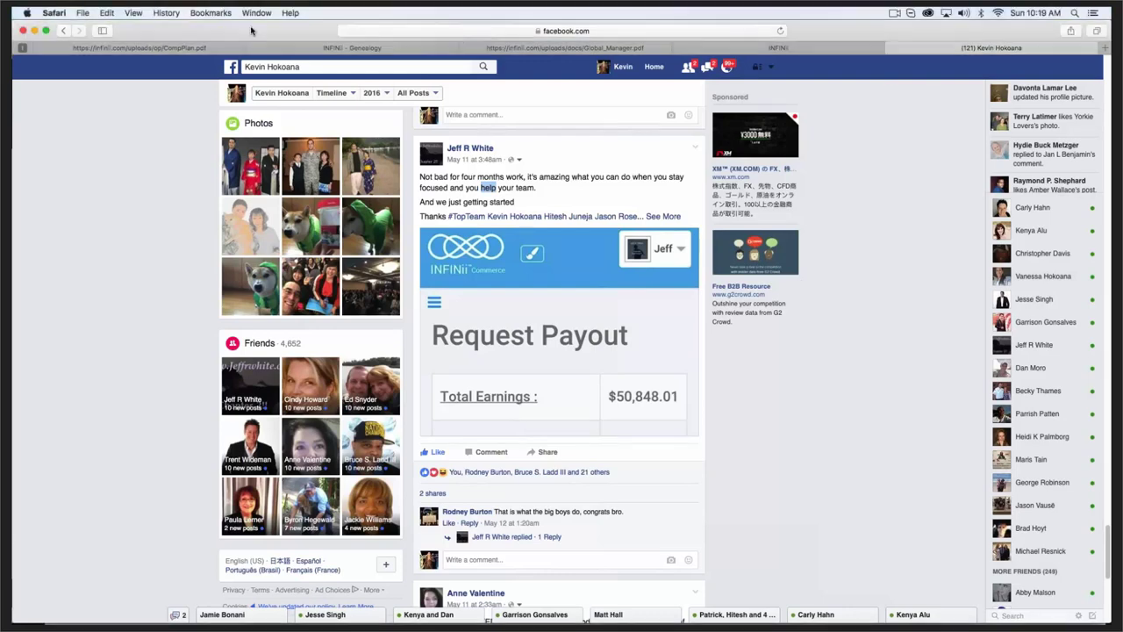
left_click(173, 49)
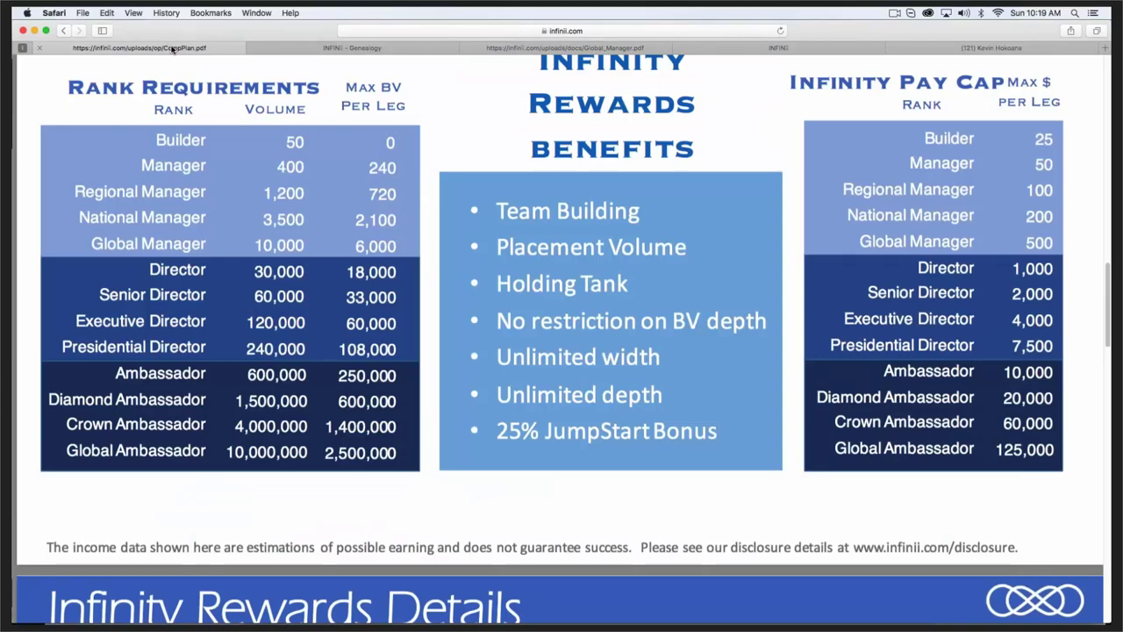
key("Page_Up")
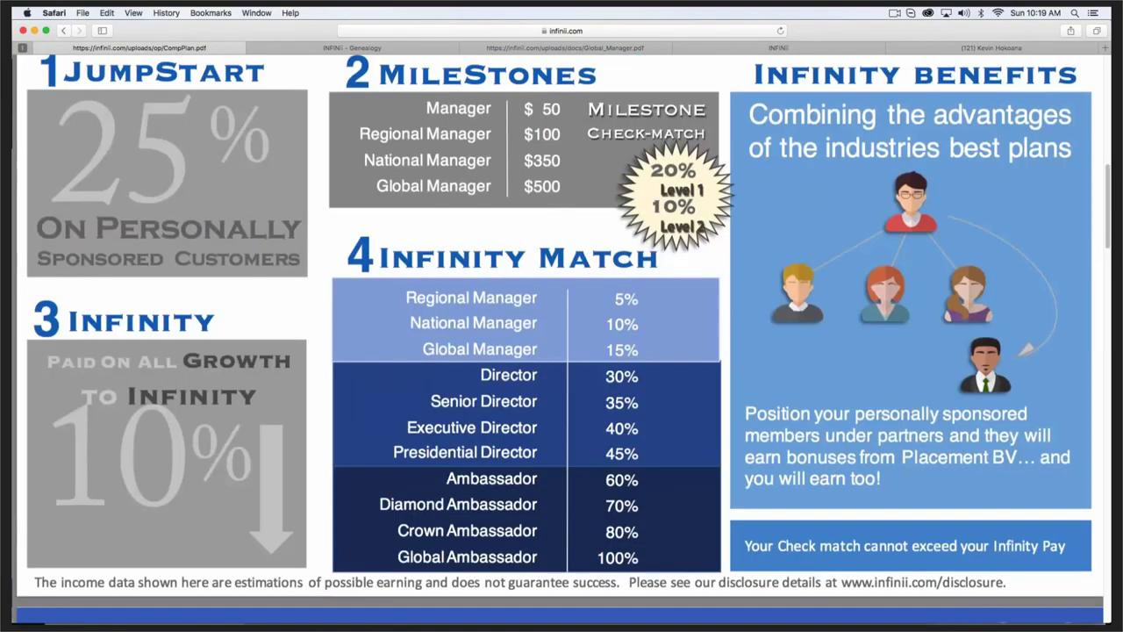